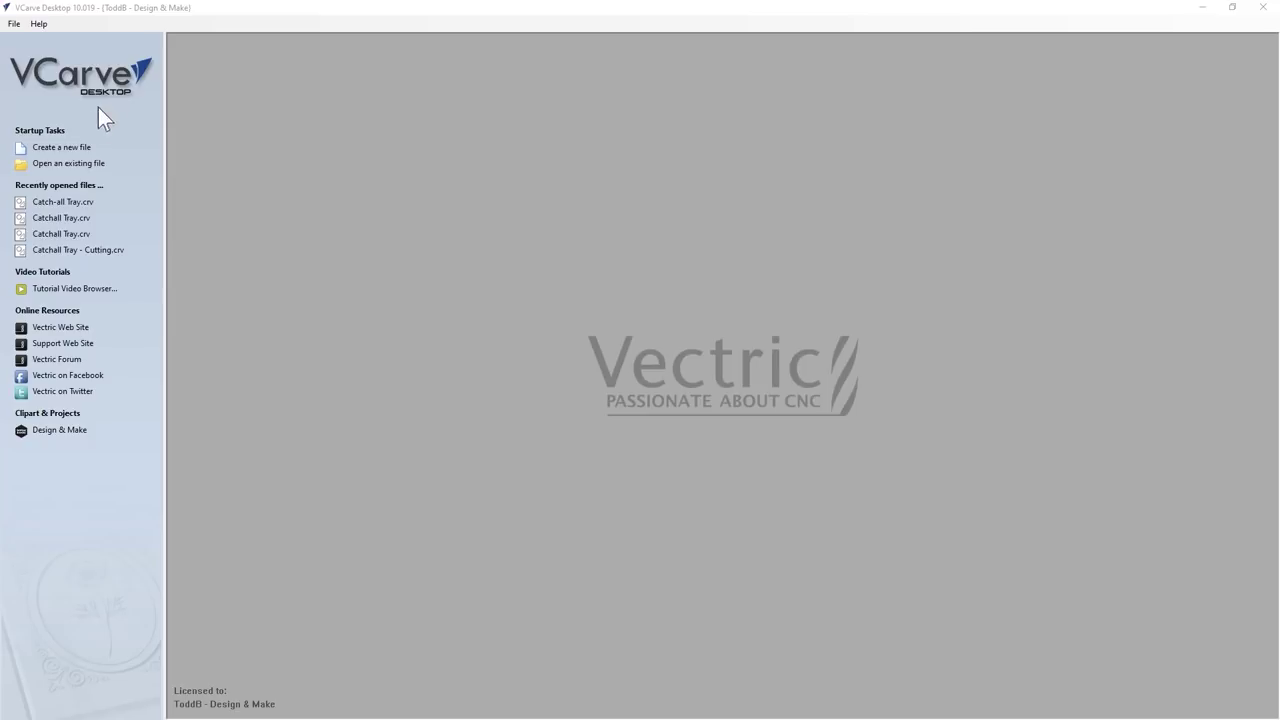
- Open the Catch-all Tray.crv project file from the Open dialog
click(63, 166)
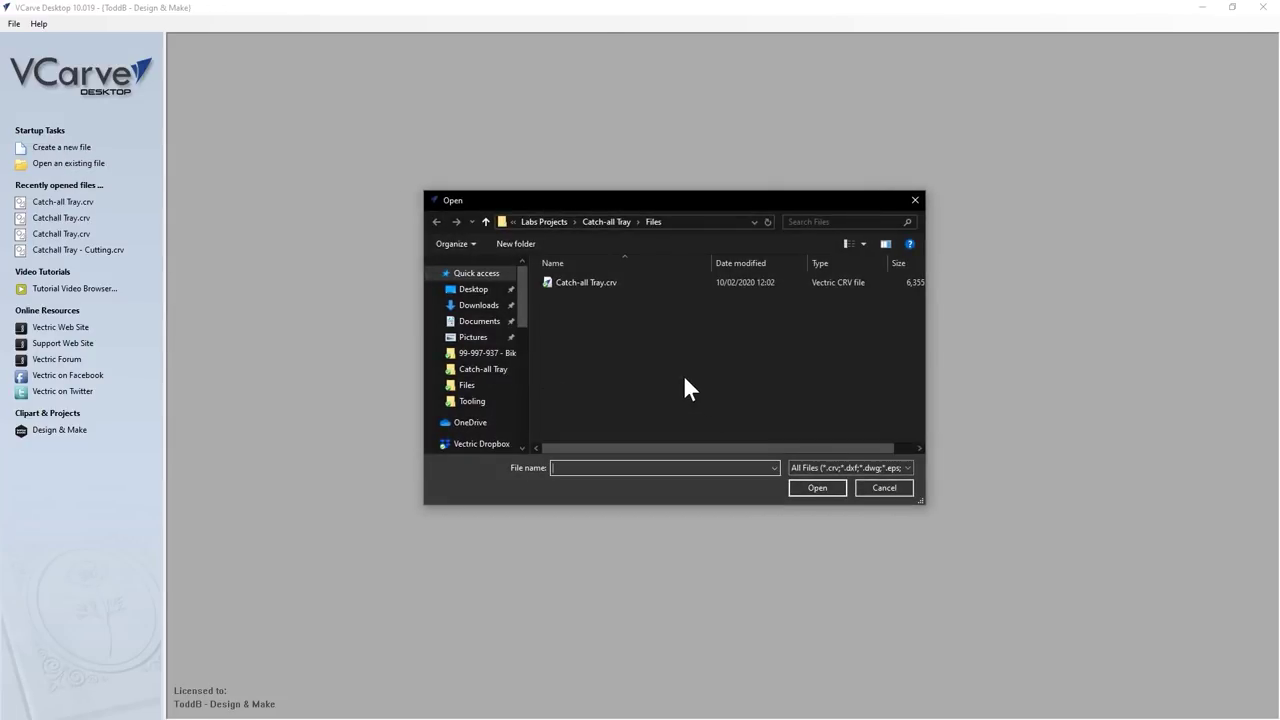
click(600, 283)
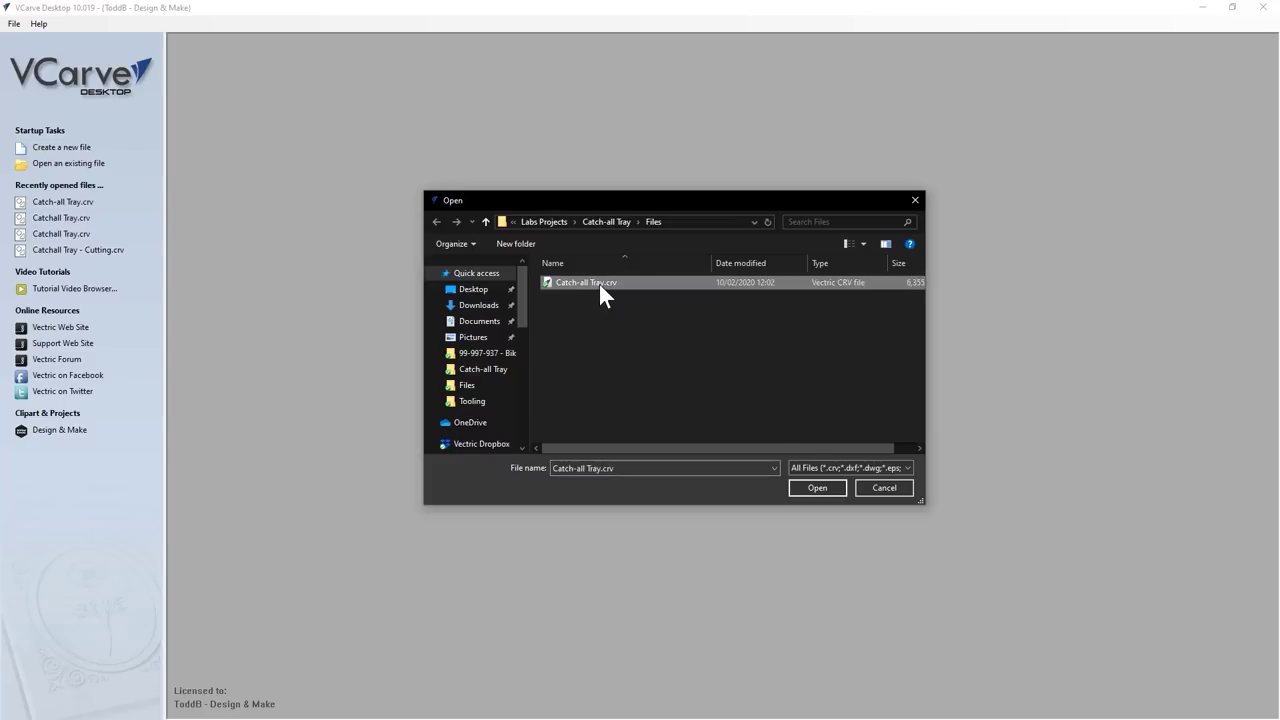
click(816, 488)
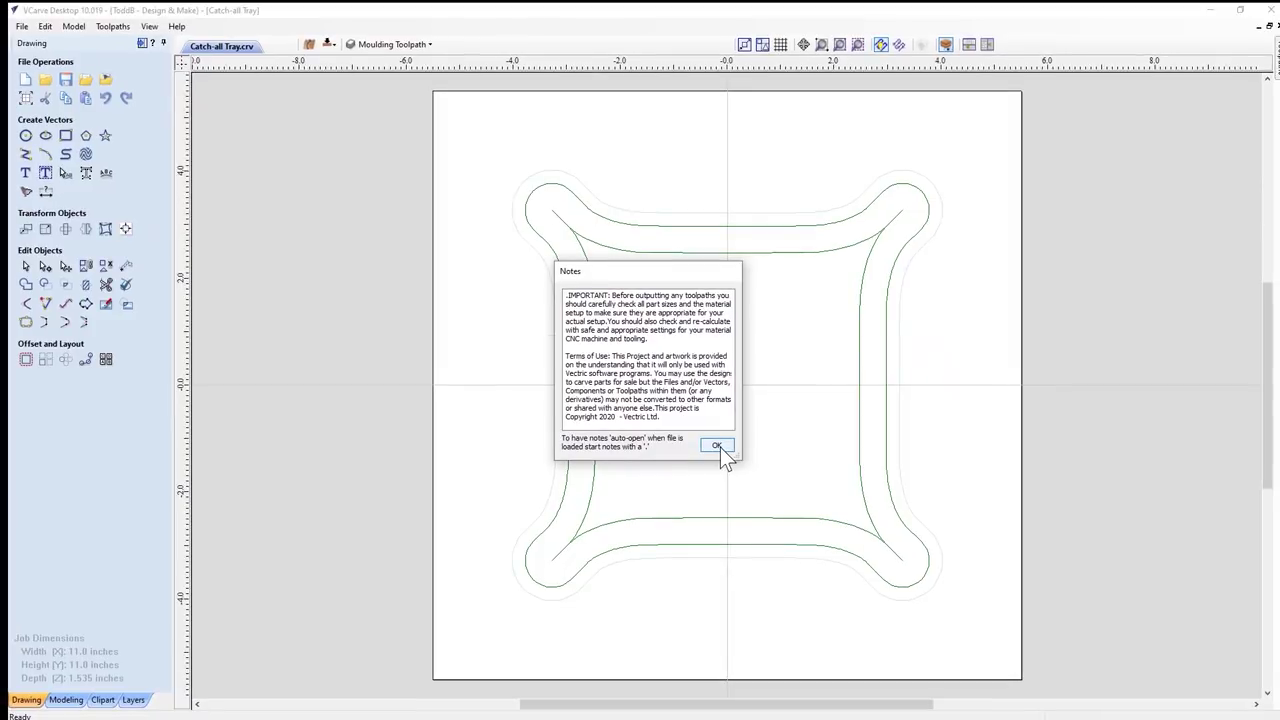
- Dismiss the notes and accept the 11 × 11 × 1.535 inch job at Standard resolution
click(716, 446)
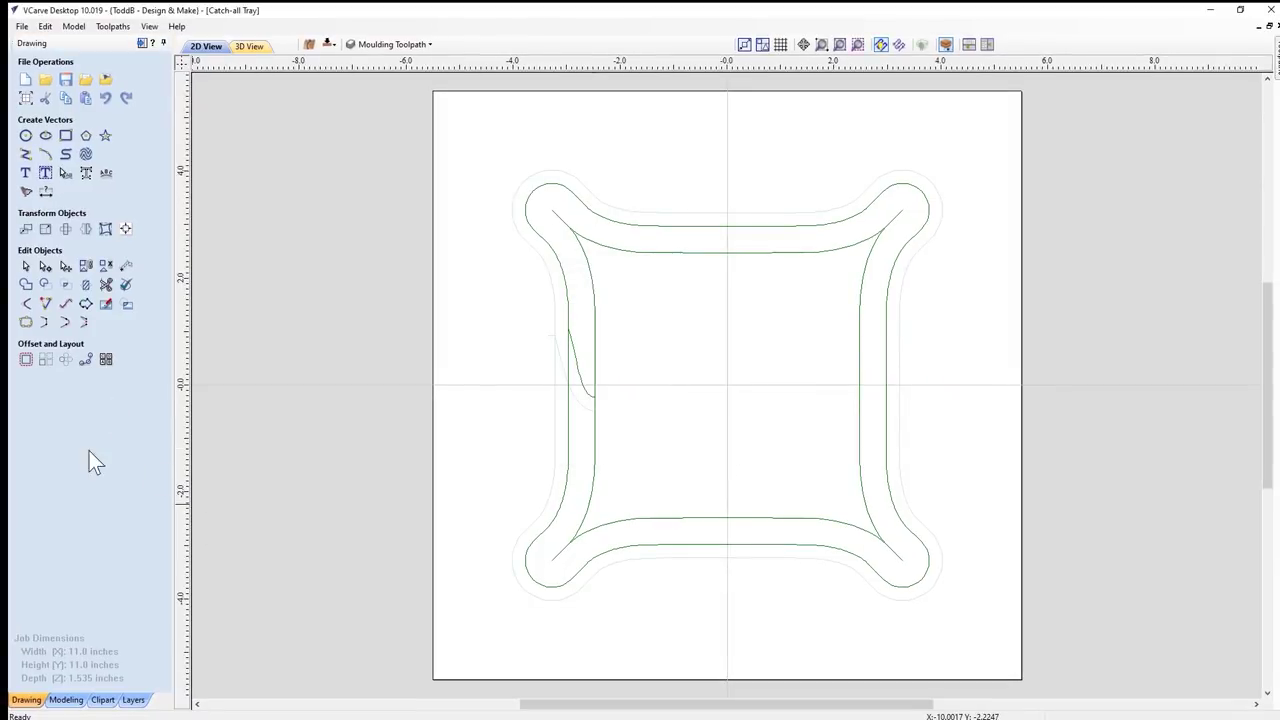
click(26, 97)
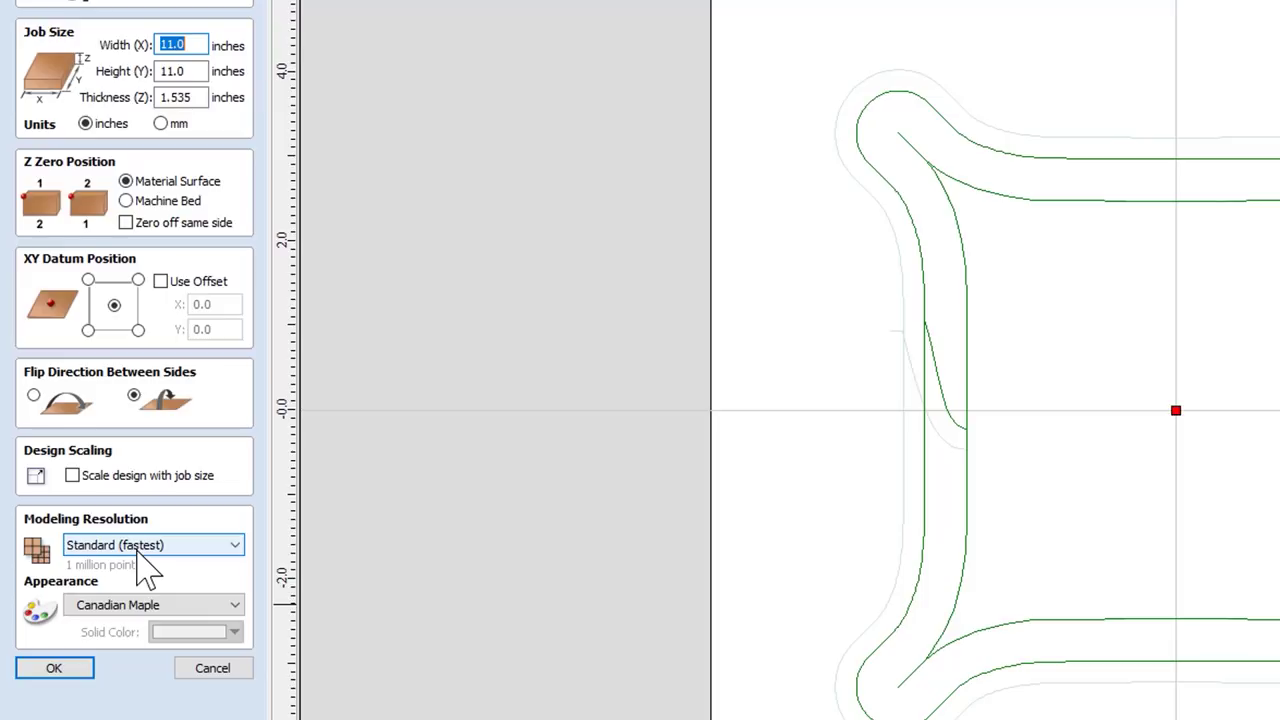
click(148, 546)
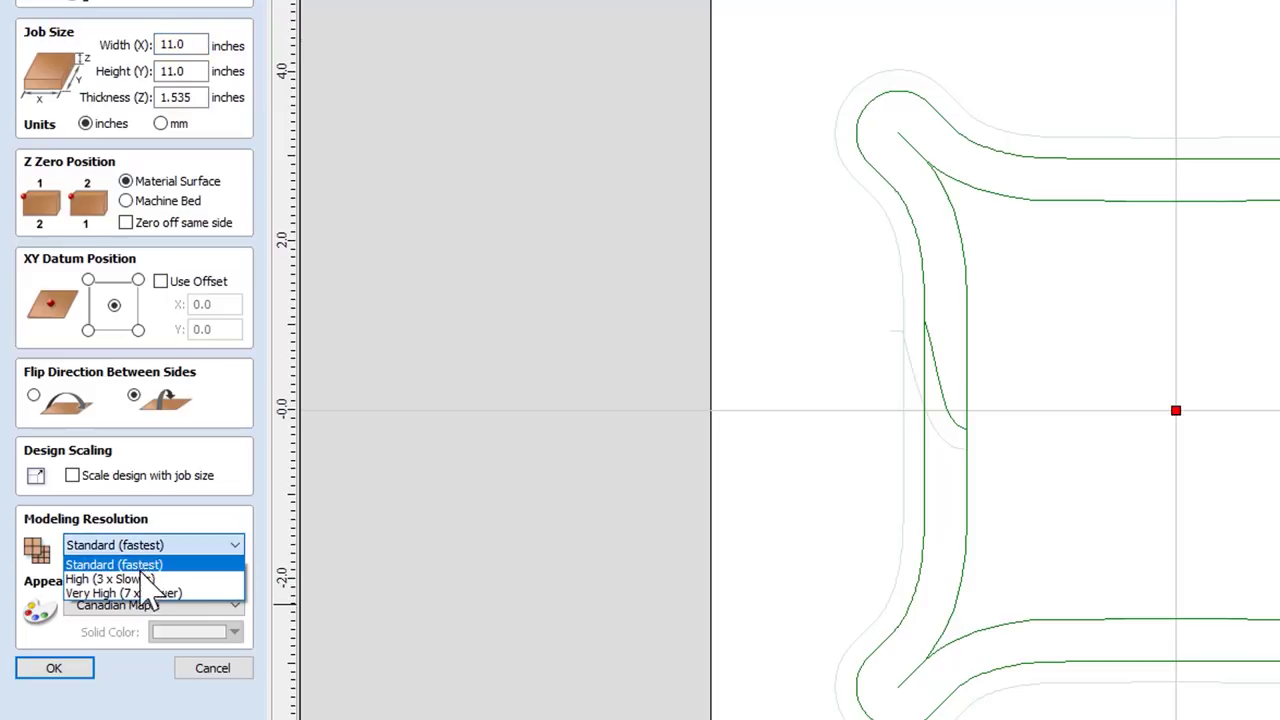
click(50, 575)
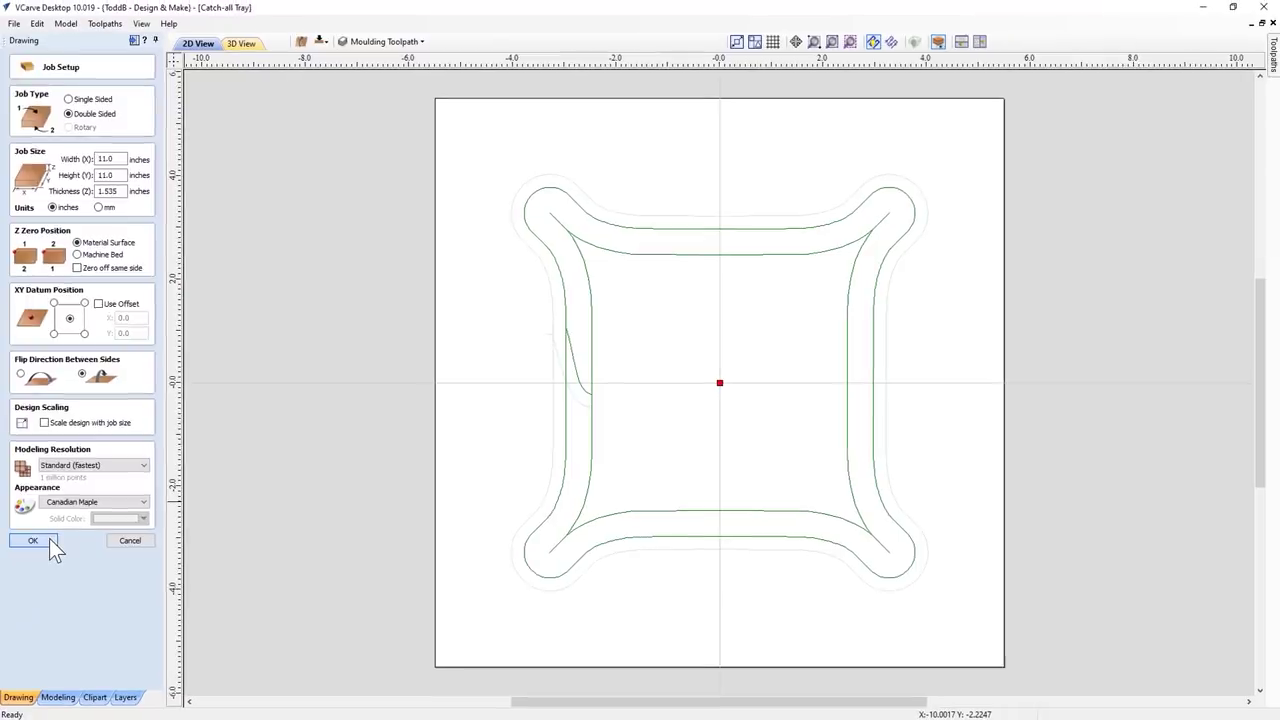
click(68, 663)
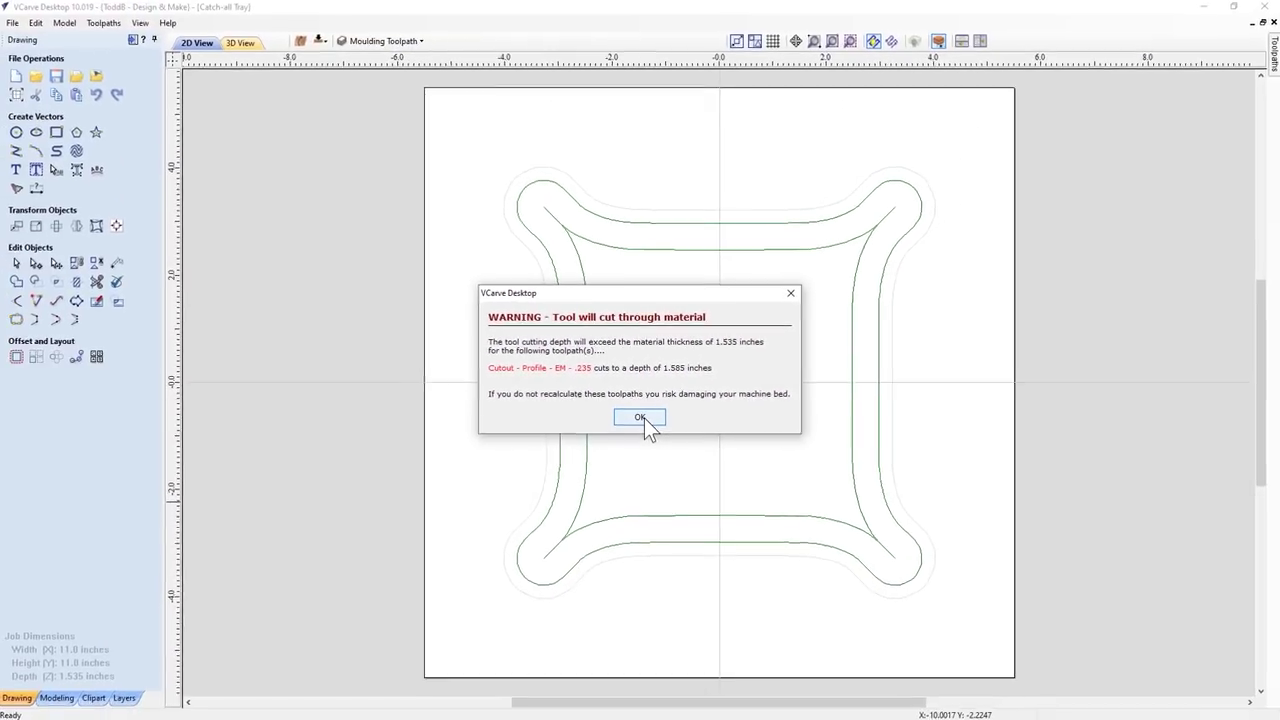
click(644, 418)
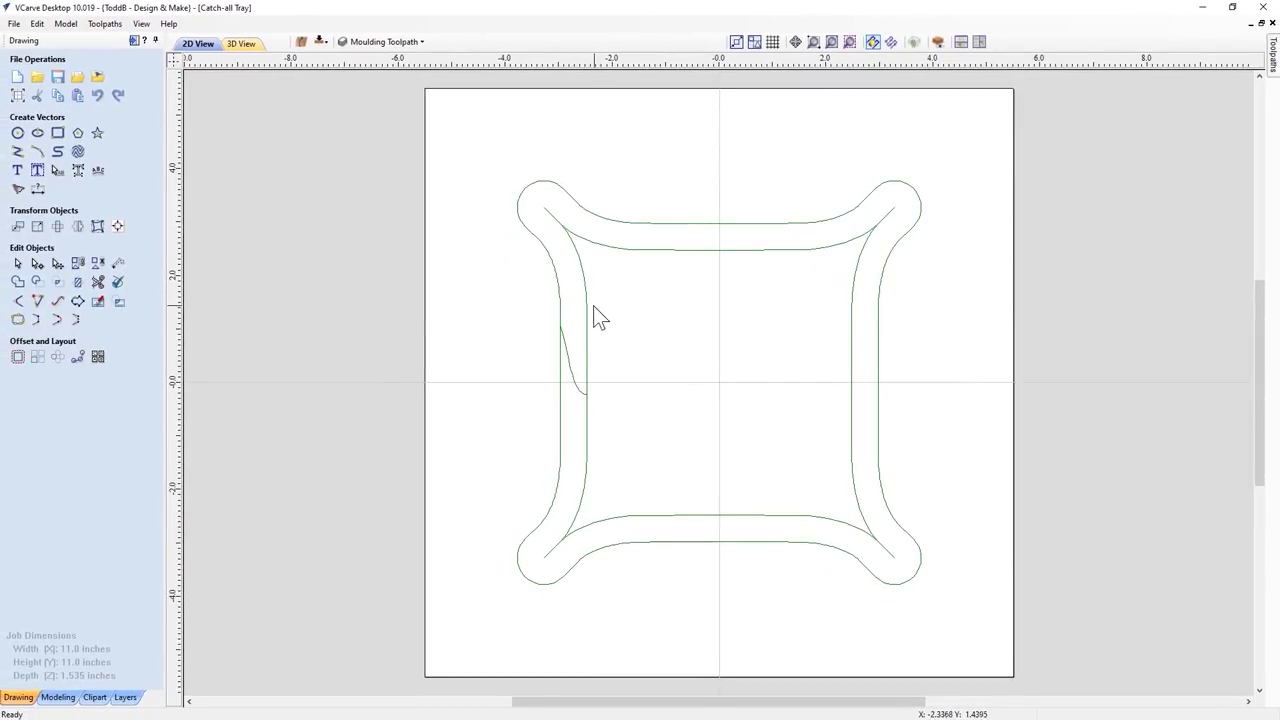
- Select the short lead-in curve after checking the inner and outer contours, then zoom in
click(572, 365)
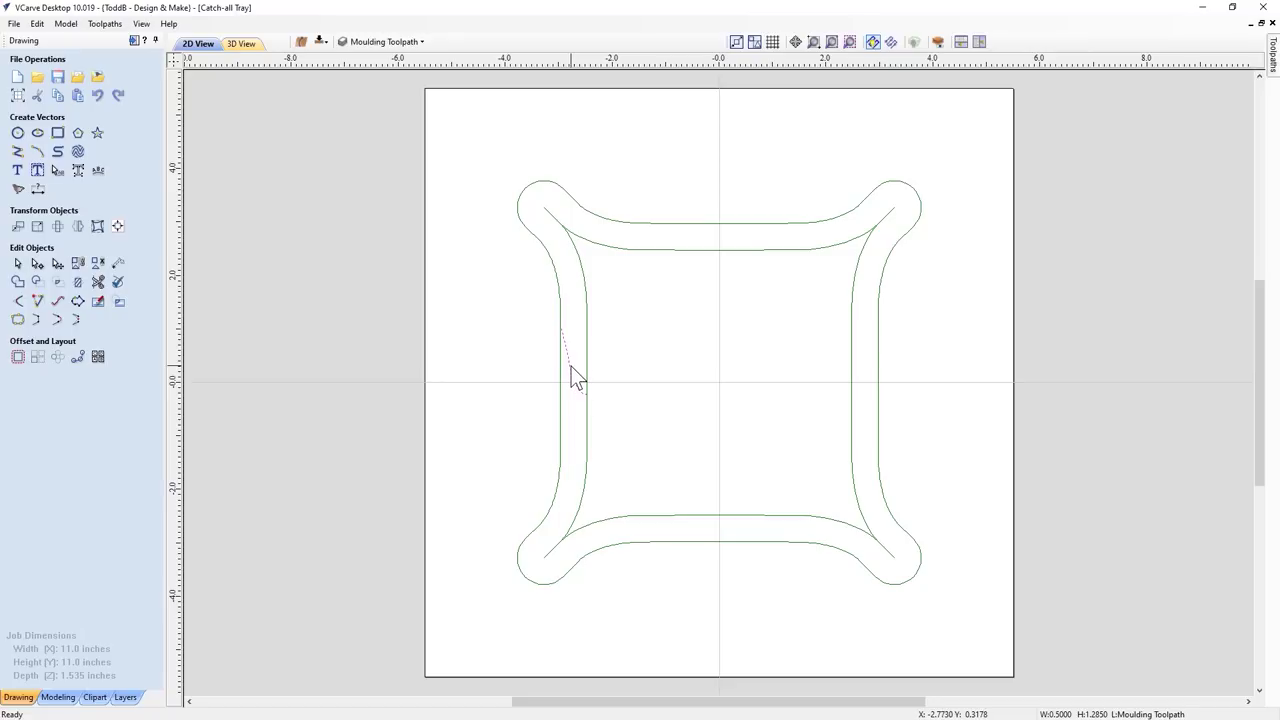
key(a)
click(587, 350)
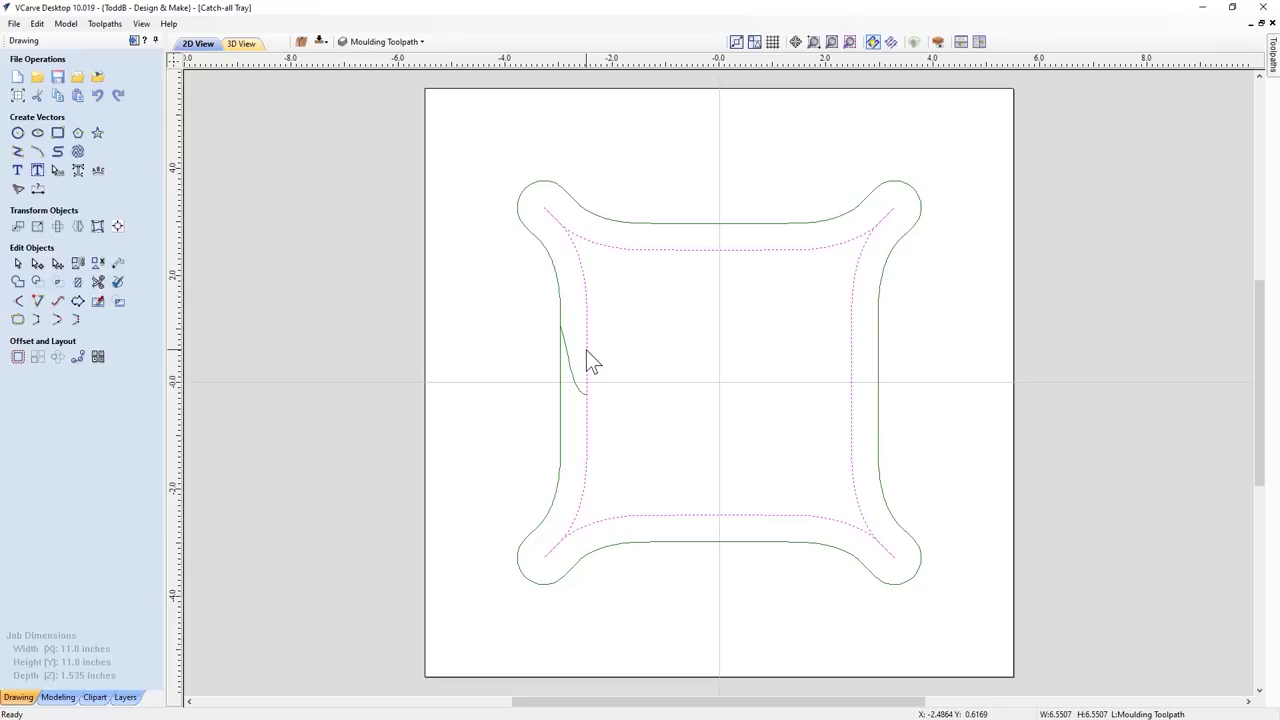
click(557, 288)
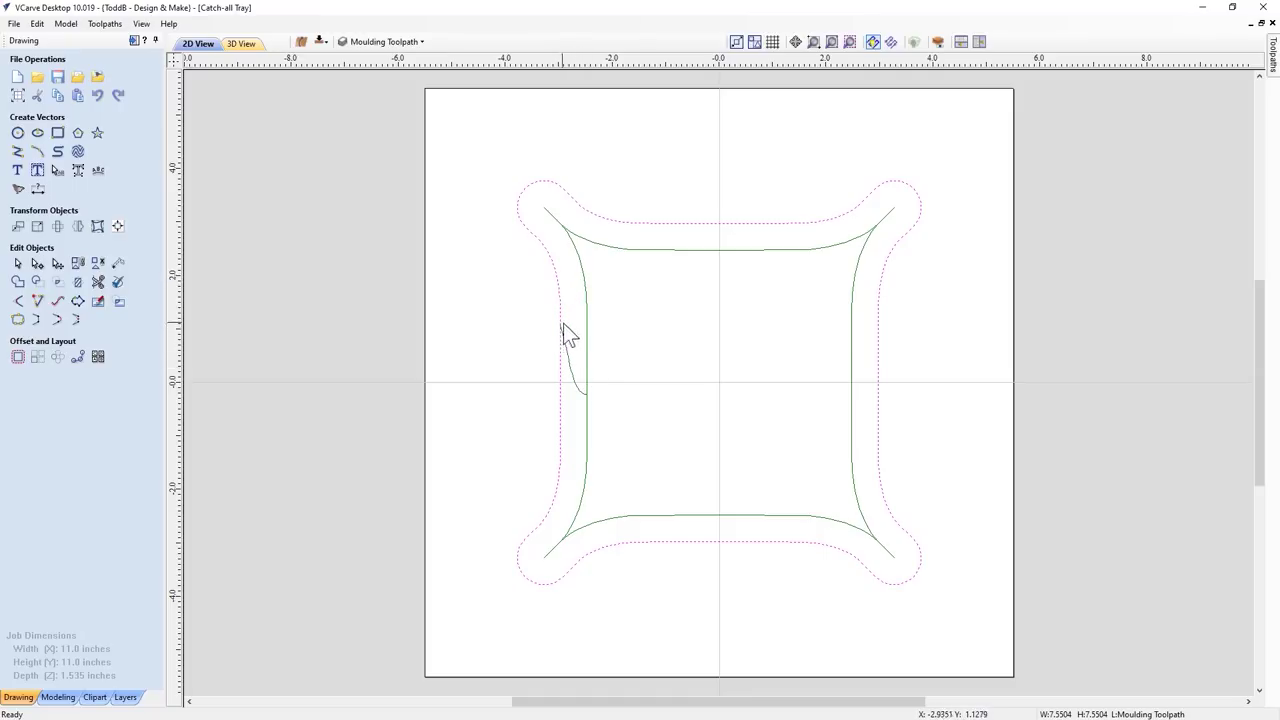
click(563, 323)
click(582, 392)
key(Escape)
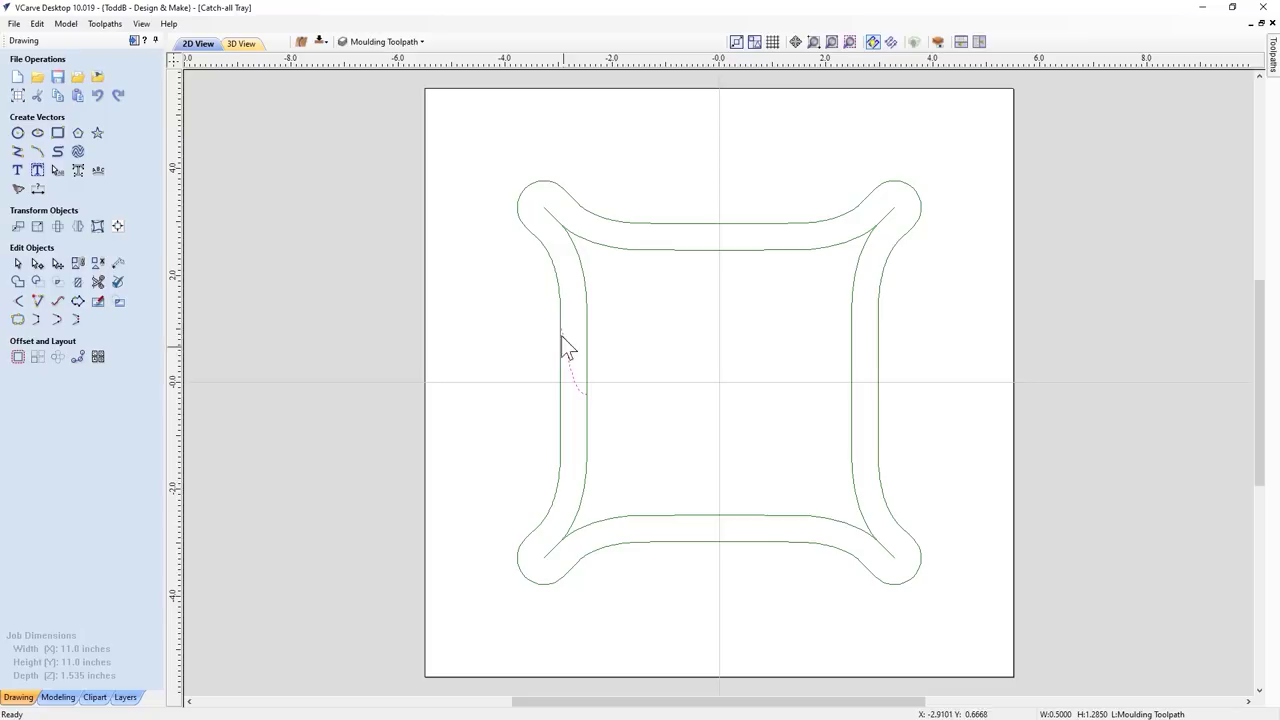
scroll(571, 370, up, 3)
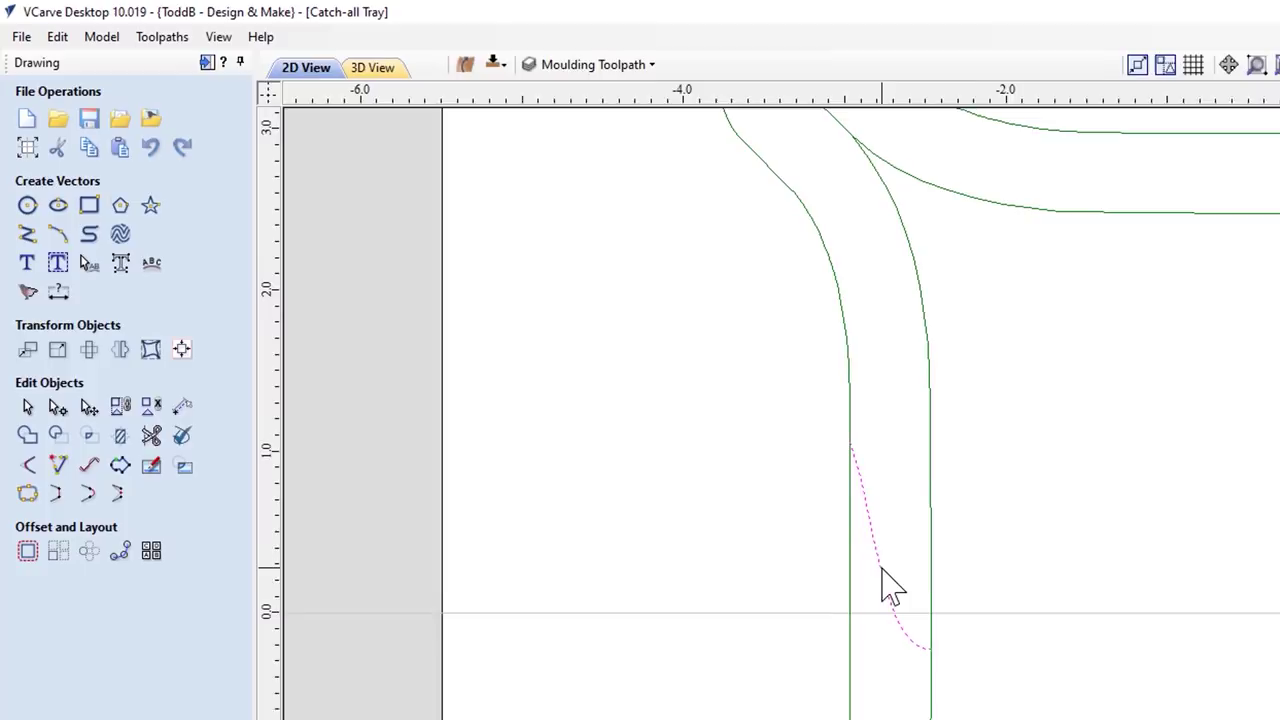
key(t)
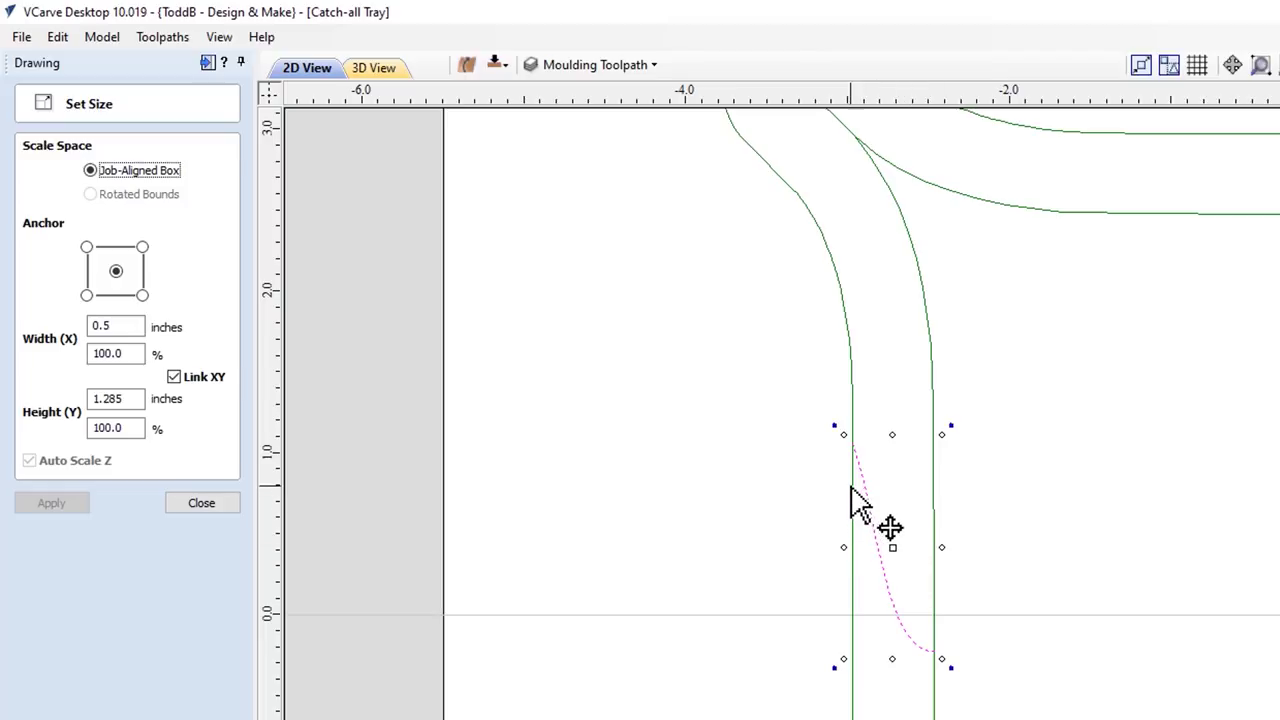
drag(849, 500, 858, 443)
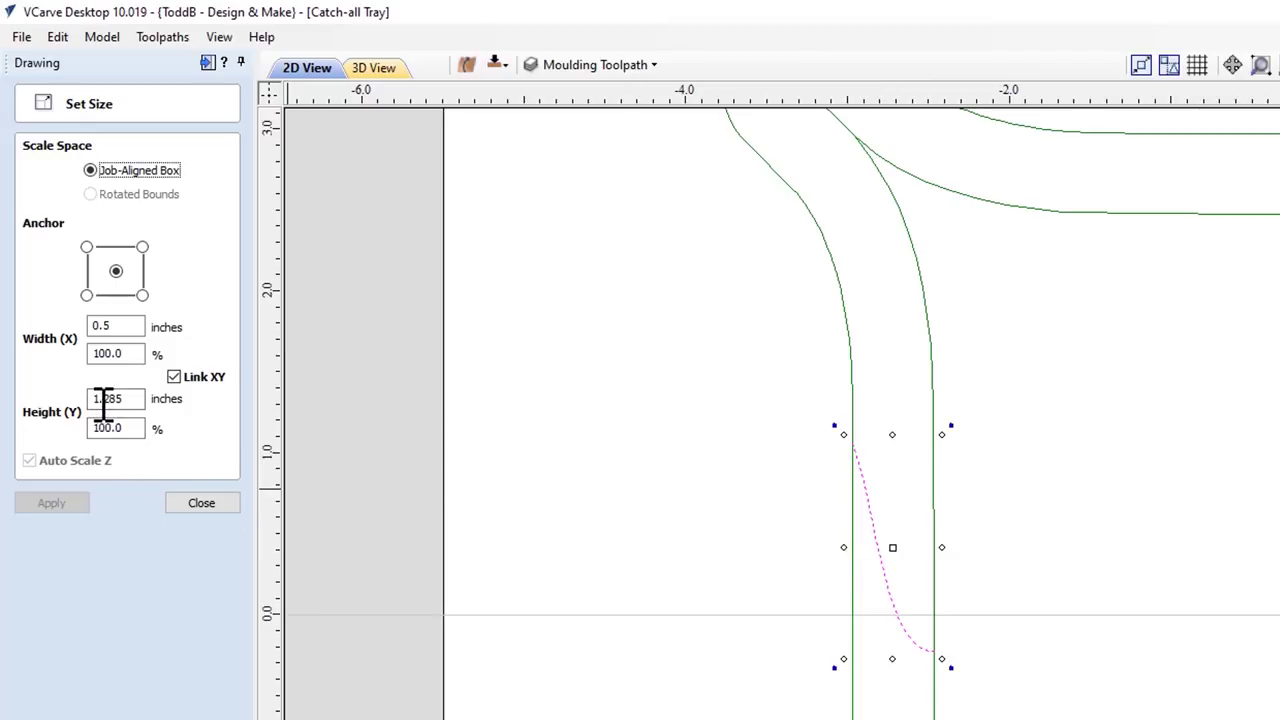
click(136, 396)
drag(136, 396, 88, 396)
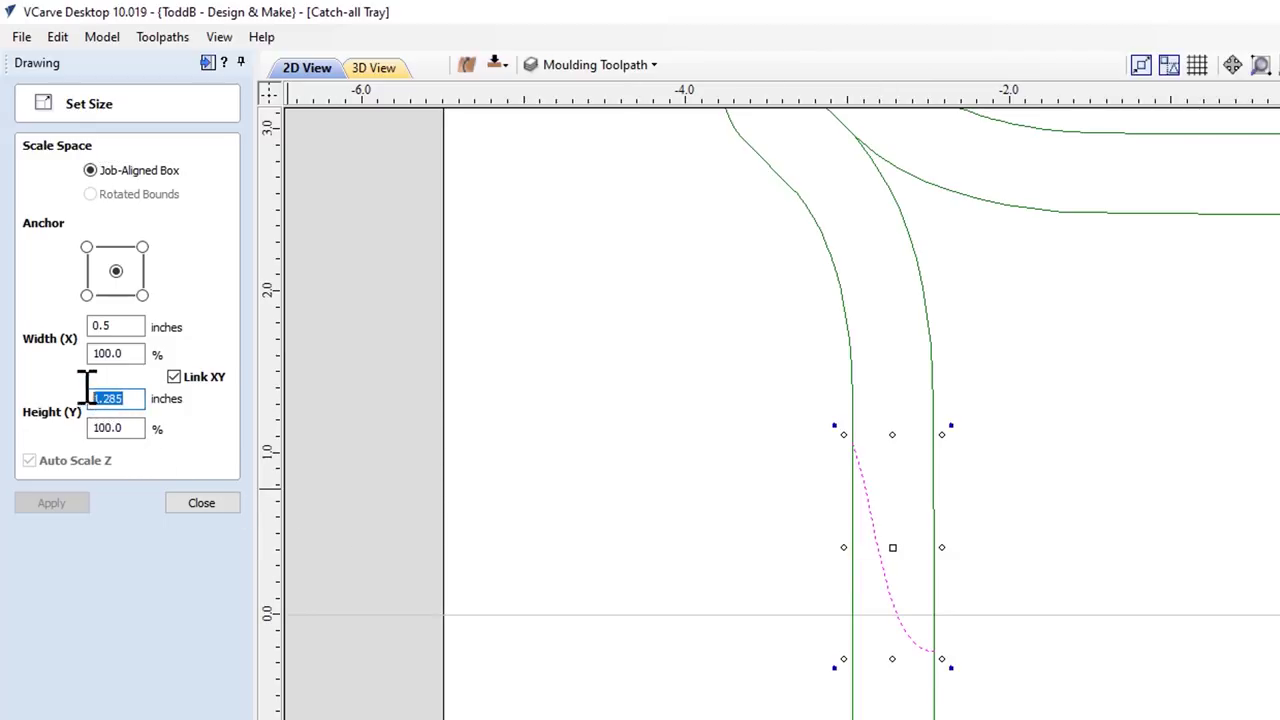
click(133, 398)
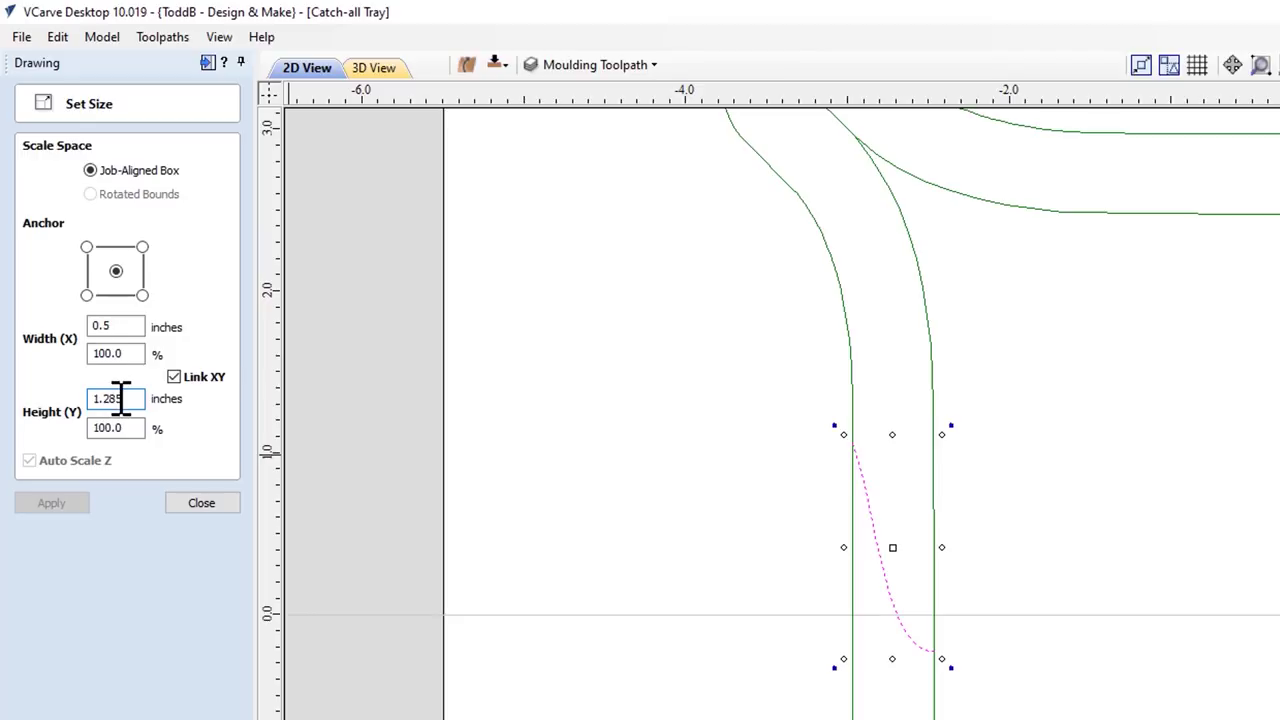
click(201, 503)
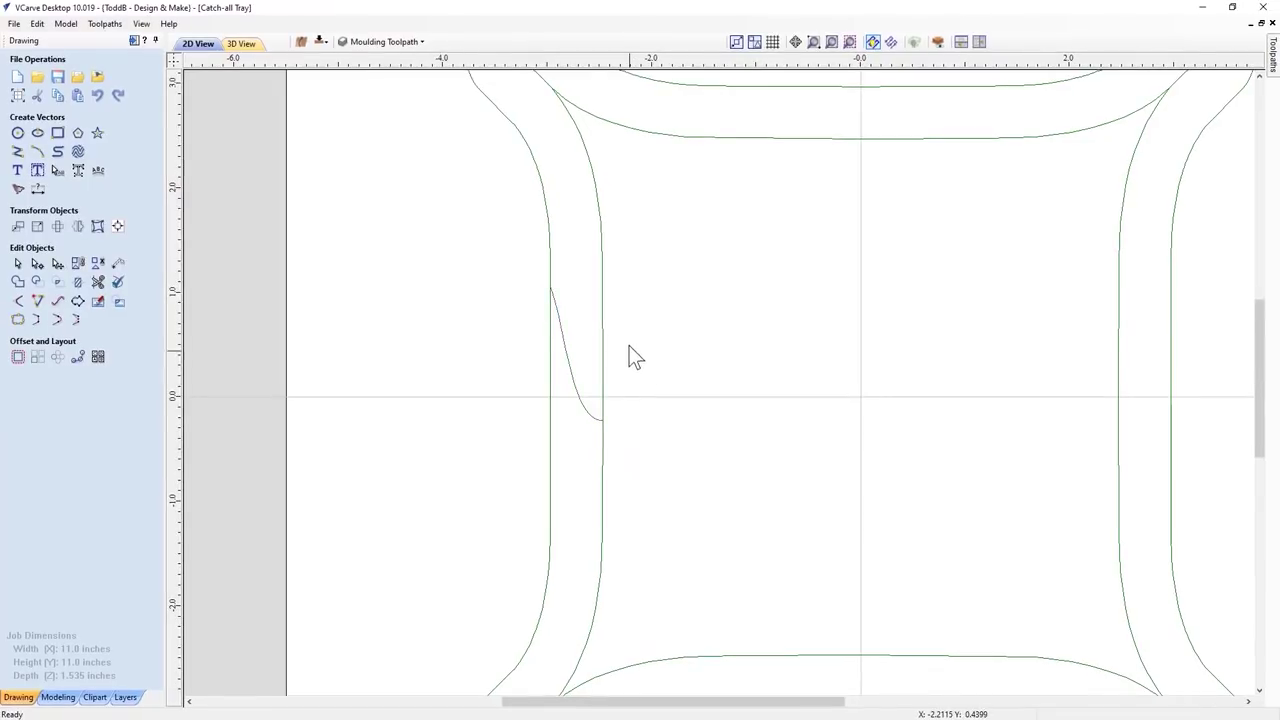
- Node-edit the inner contour, dragging its top-left node and control handle into the corner
scroll(810, 440, down, 2)
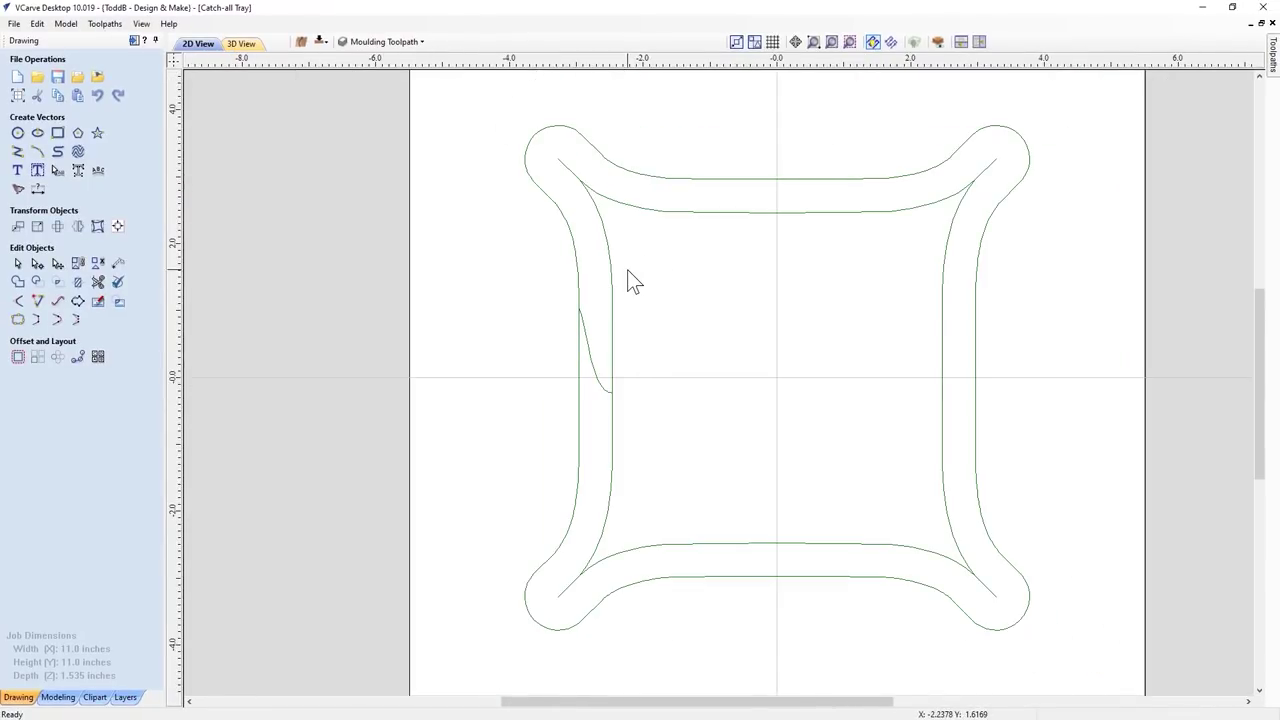
click(610, 278)
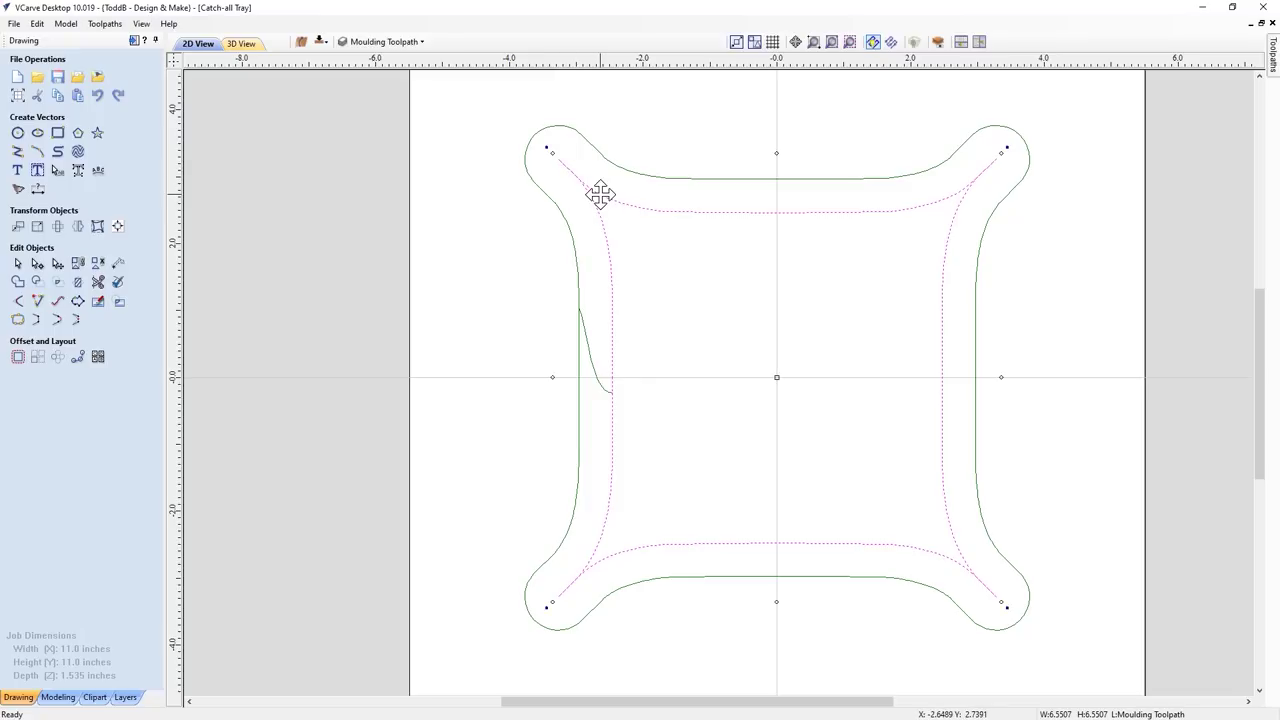
key(n)
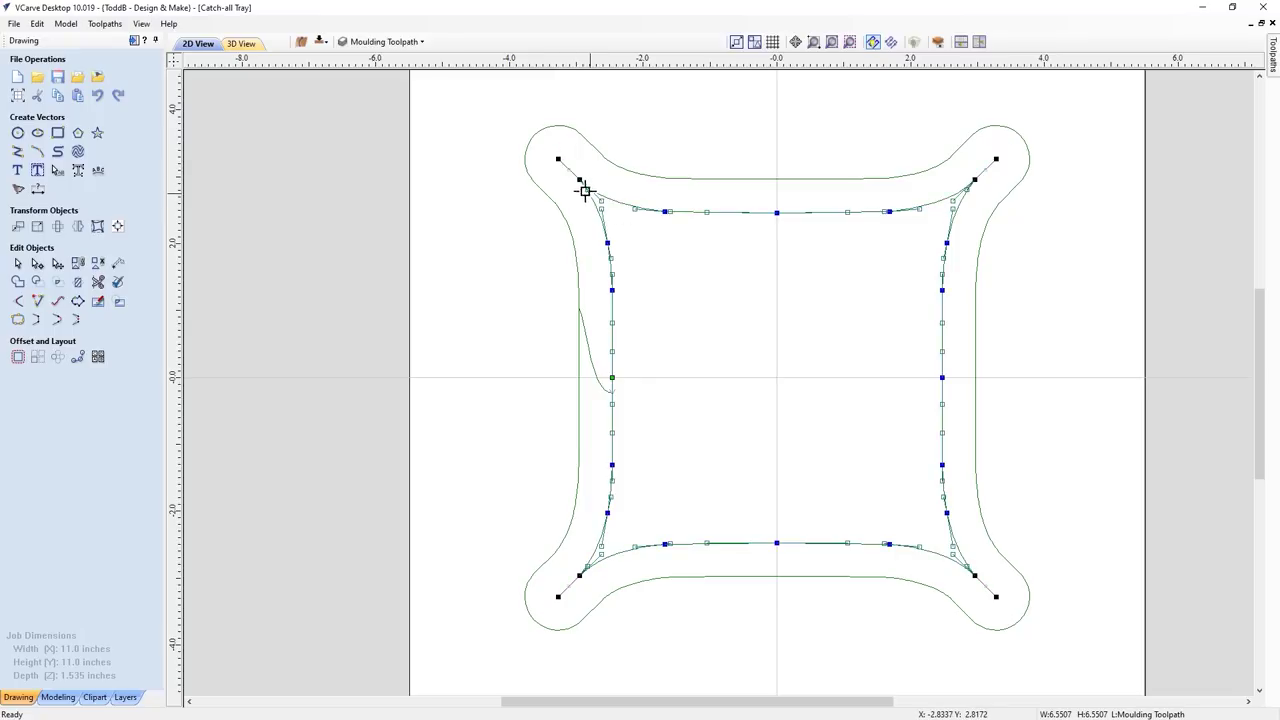
scroll(575, 186, up, 2)
scroll(580, 184, up, 1)
drag(578, 178, 564, 186)
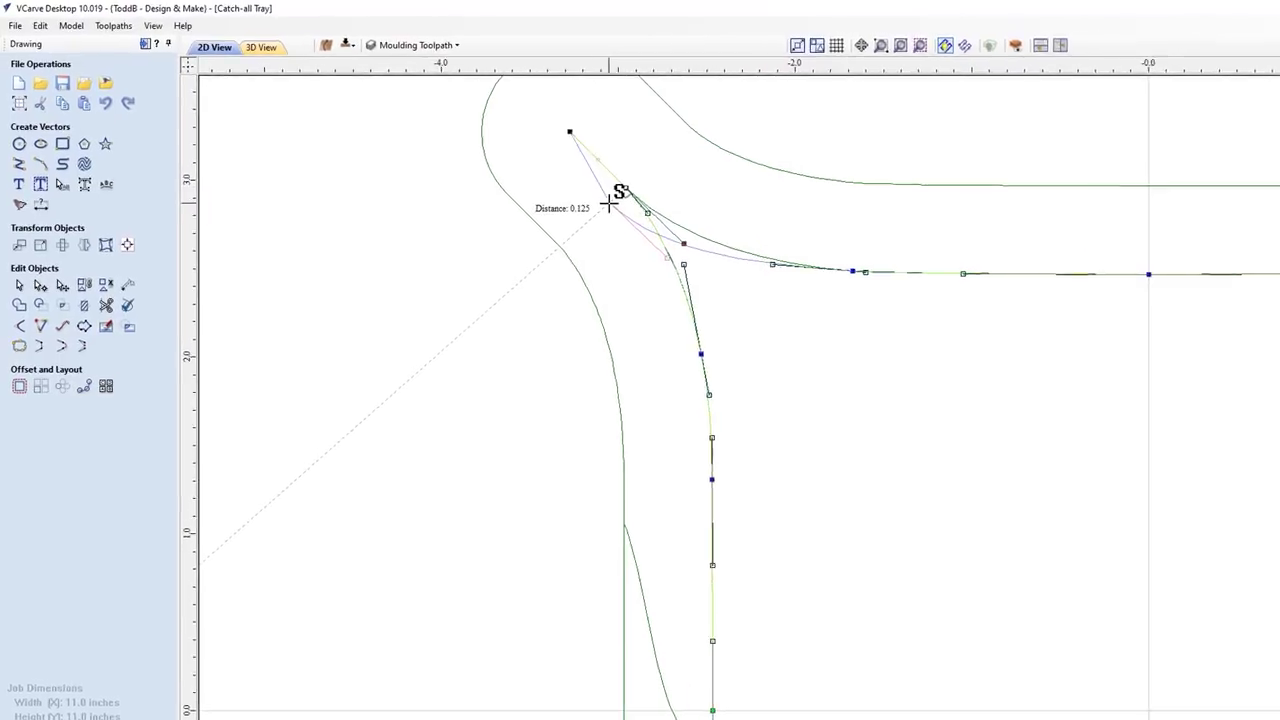
drag(803, 265, 823, 248)
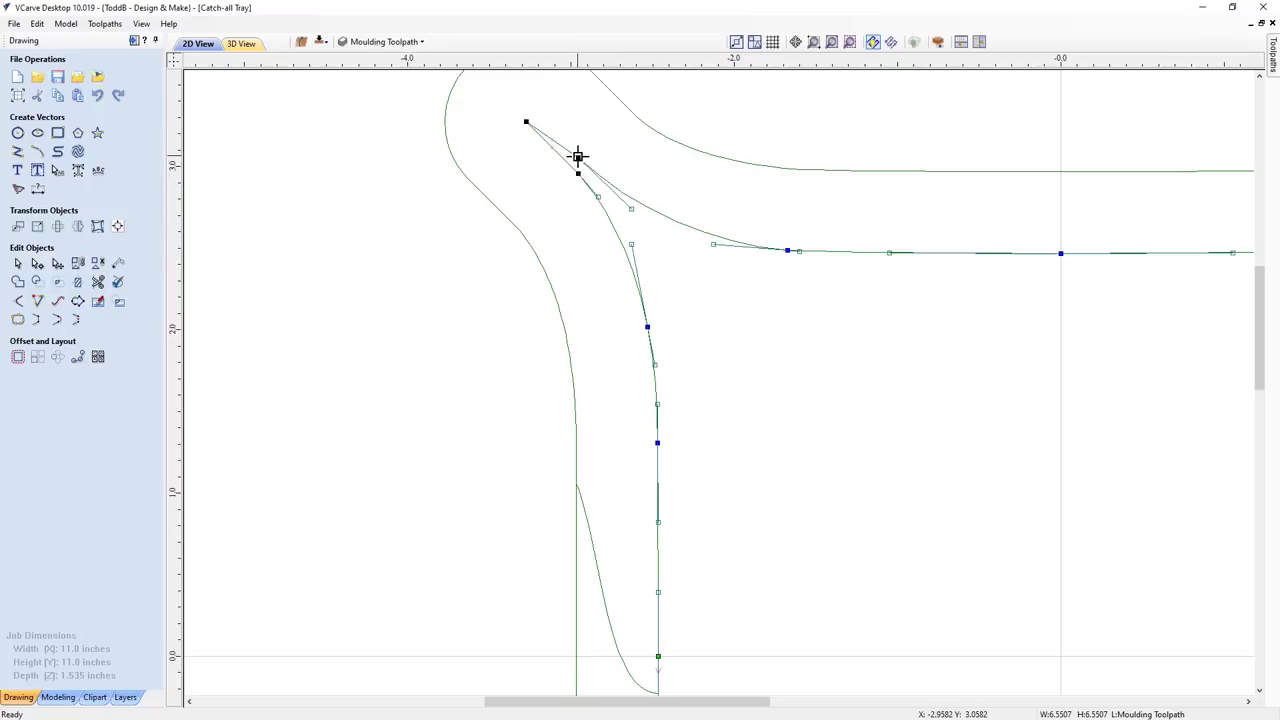
click(578, 160)
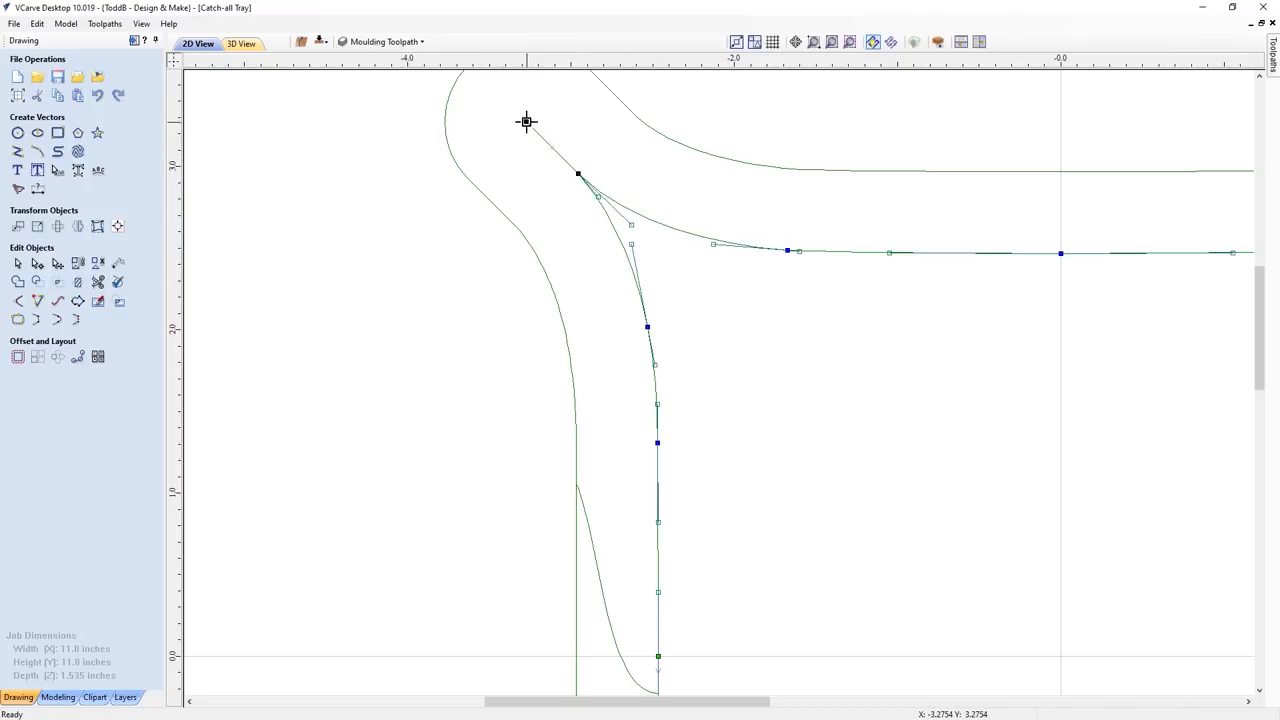
click(657, 653)
scroll(686, 286, down, 4)
scroll(694, 314, up, 1)
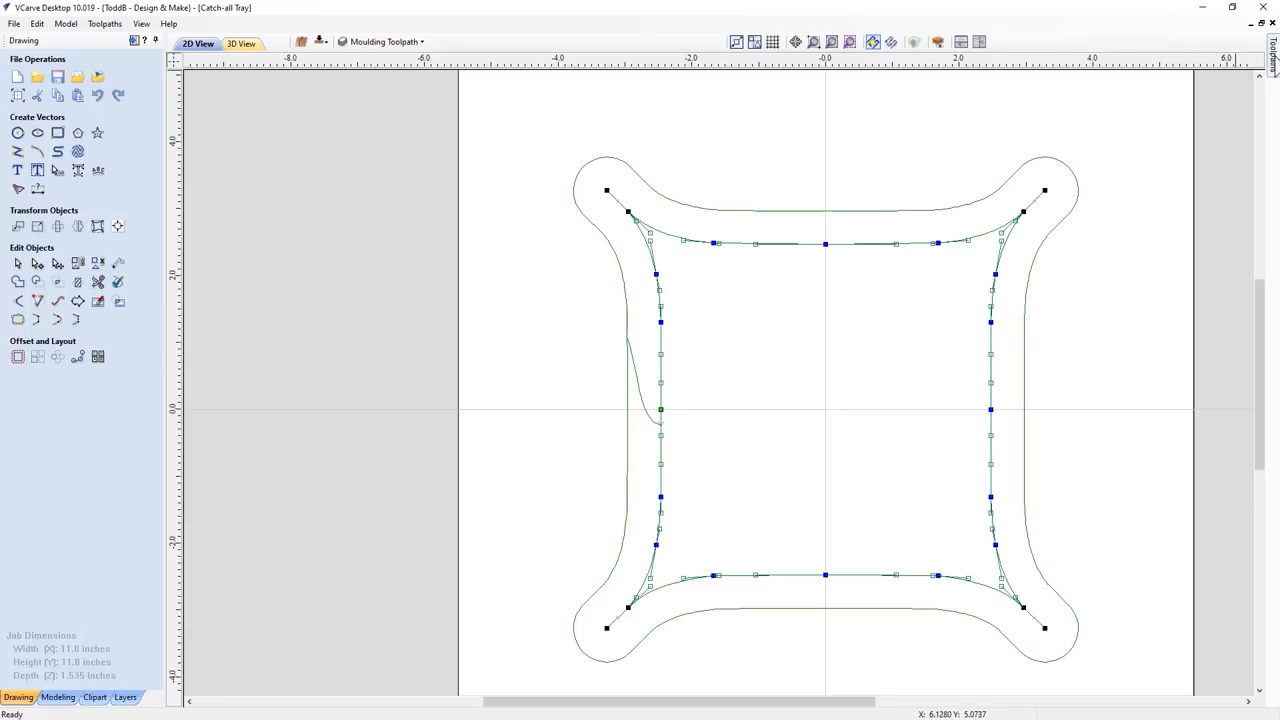
- Pin the toolpath list open and inspect the Swept Profile 1 [Clear] toolpath's details
mouse_move(1273, 55)
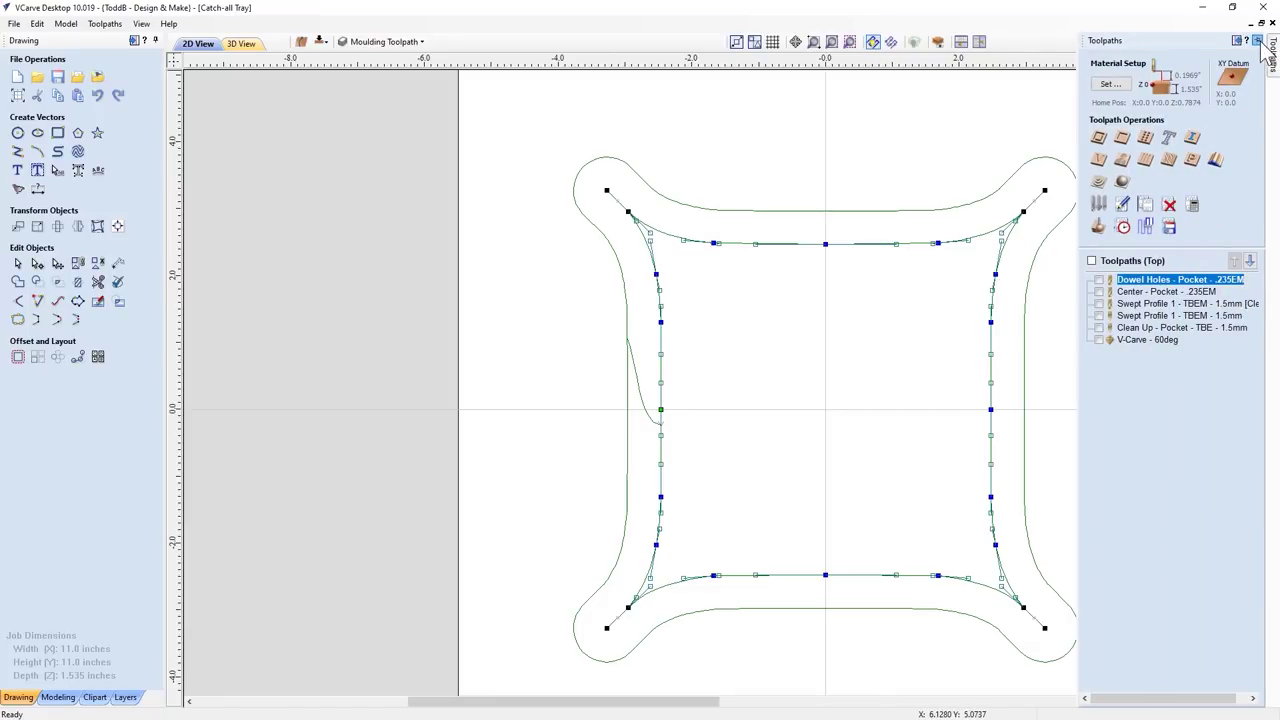
click(1257, 40)
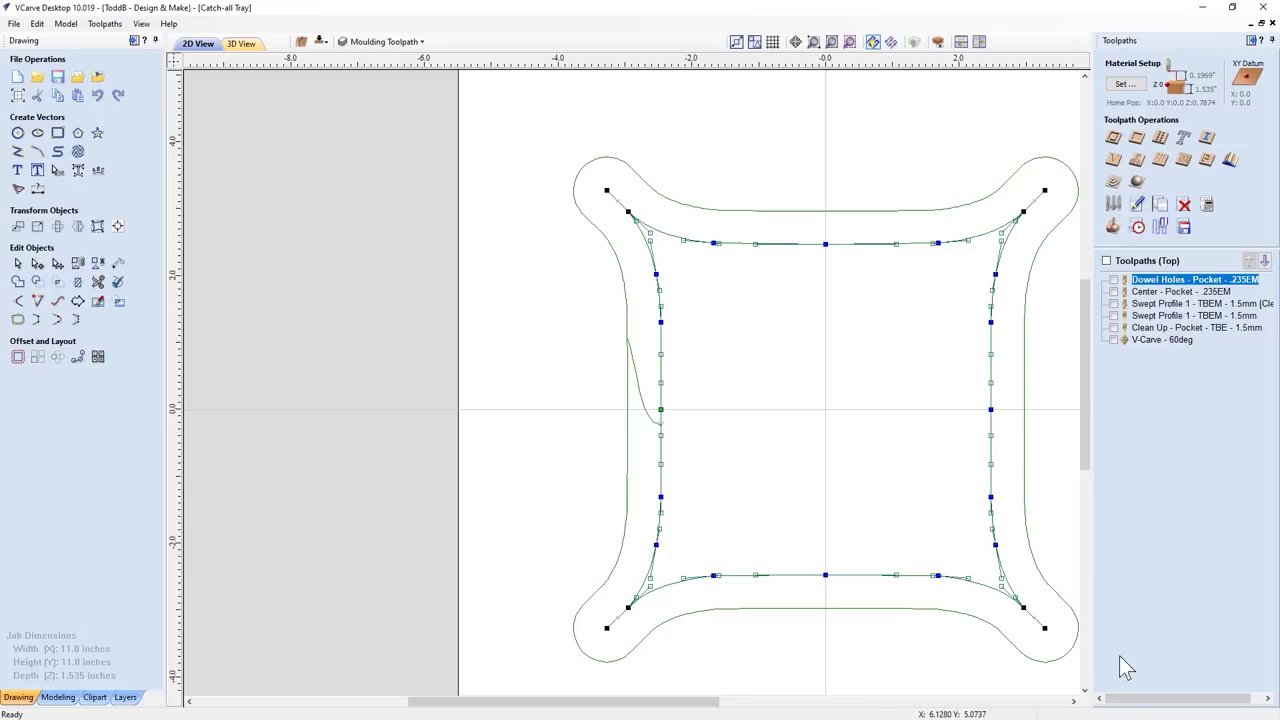
drag(1131, 699, 1150, 699)
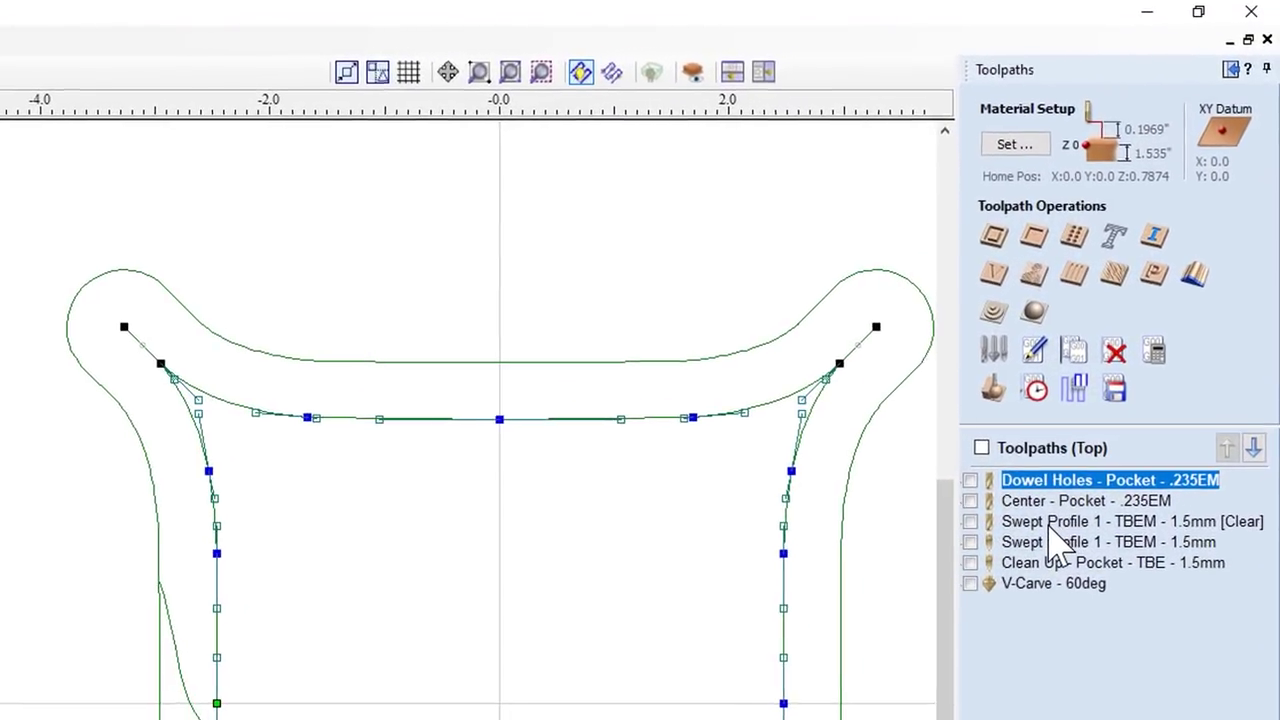
click(1048, 528)
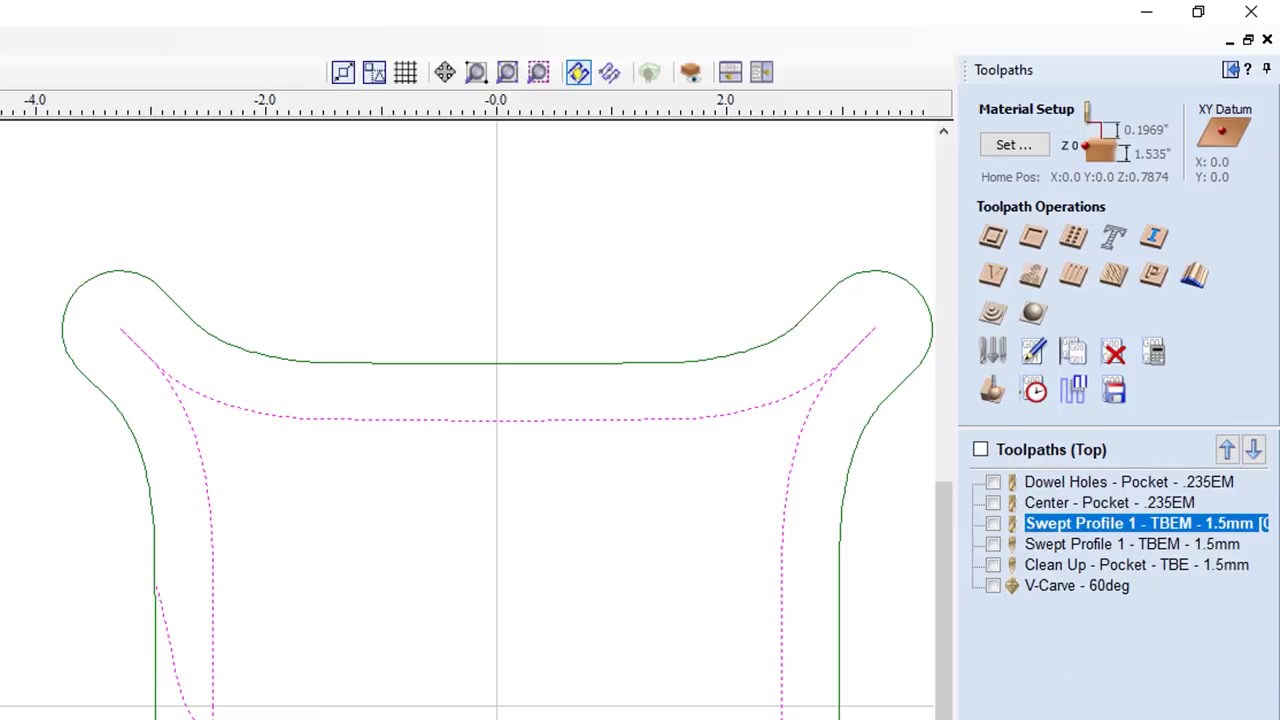
click(1253, 523)
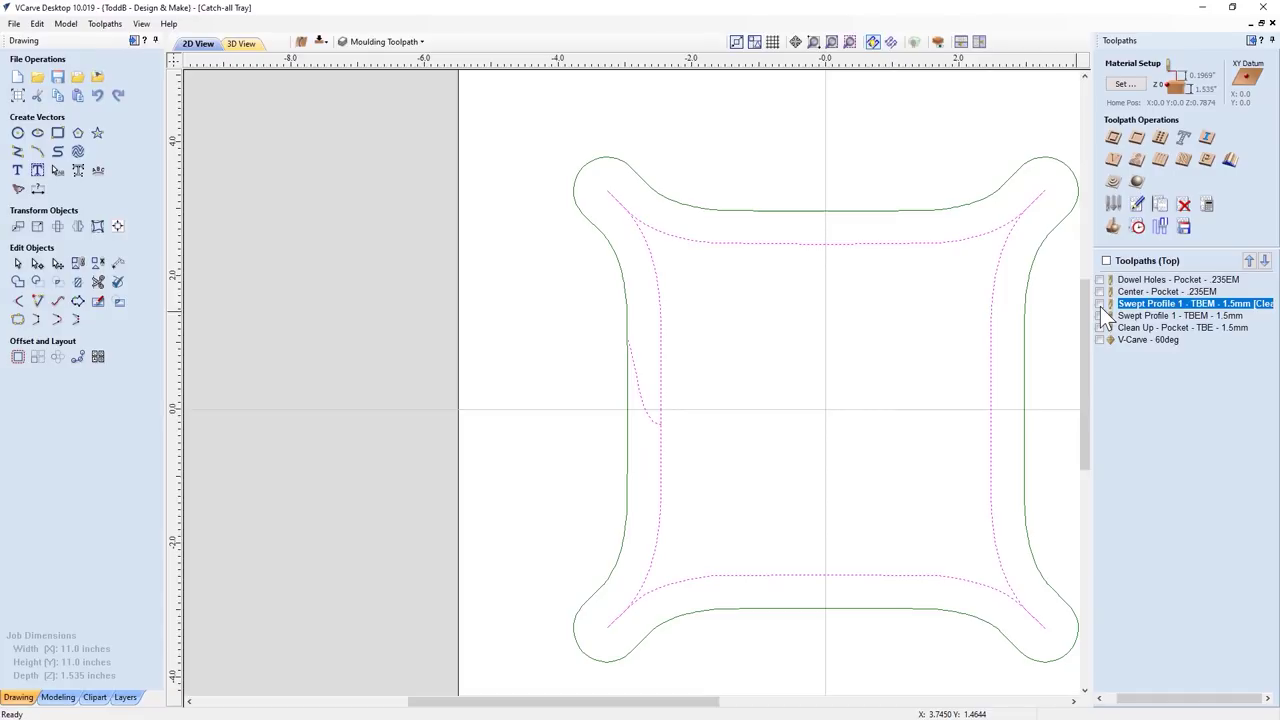
- Tile the 2D and 3D views and display both swept profile toolpaths on a tilted board
click(980, 43)
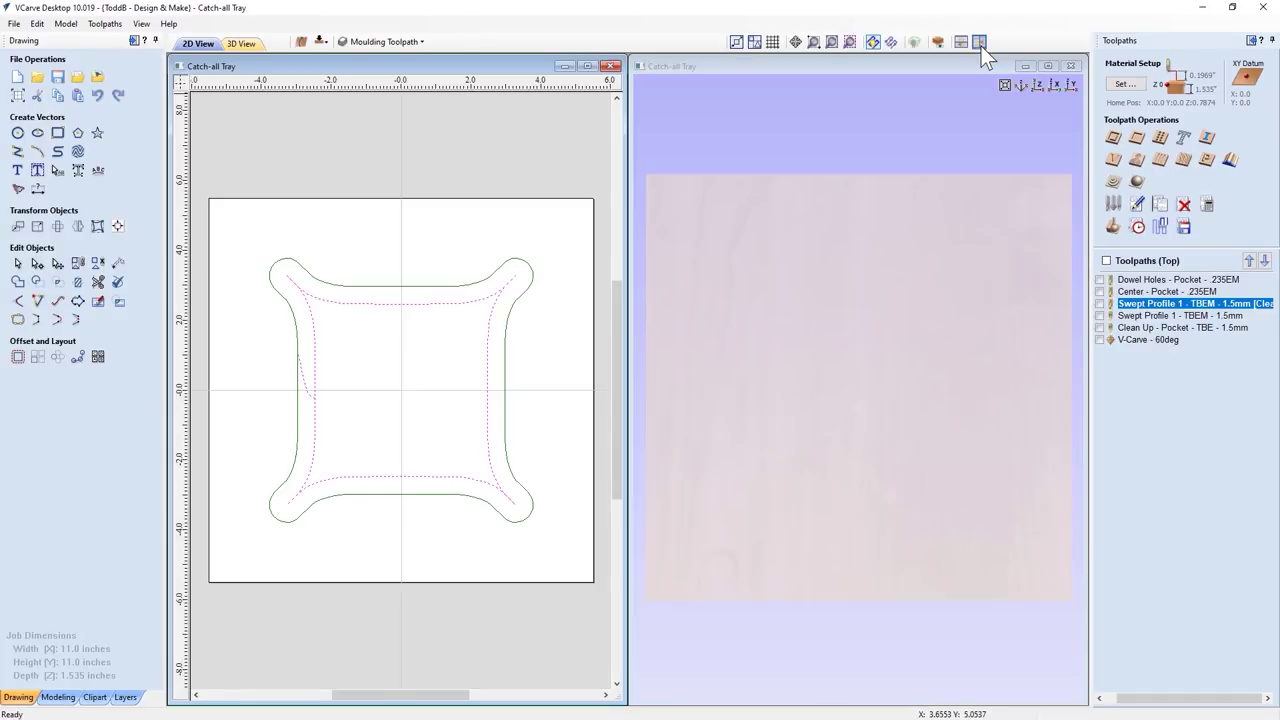
click(1100, 303)
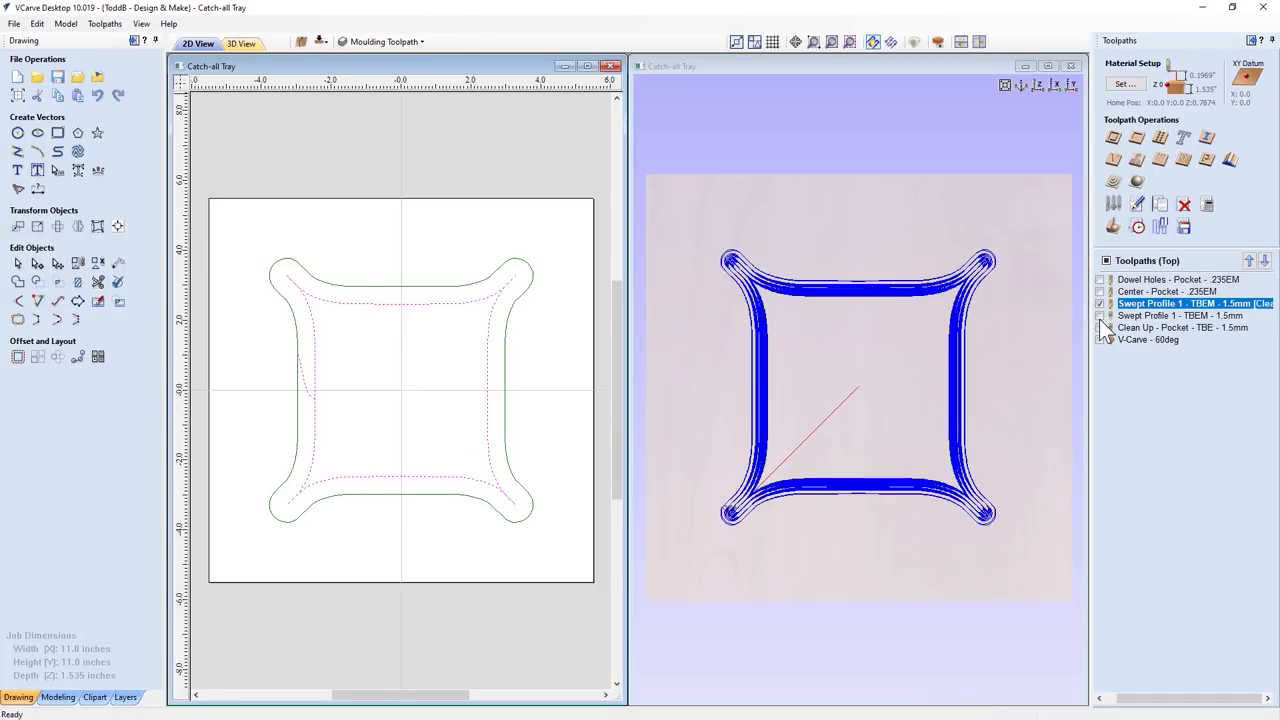
click(1100, 315)
drag(981, 435, 940, 388)
- Edit Swept Profile 1's settings with 2D toolpath previews hidden and Vary Stepover enabled
double_click(1141, 303)
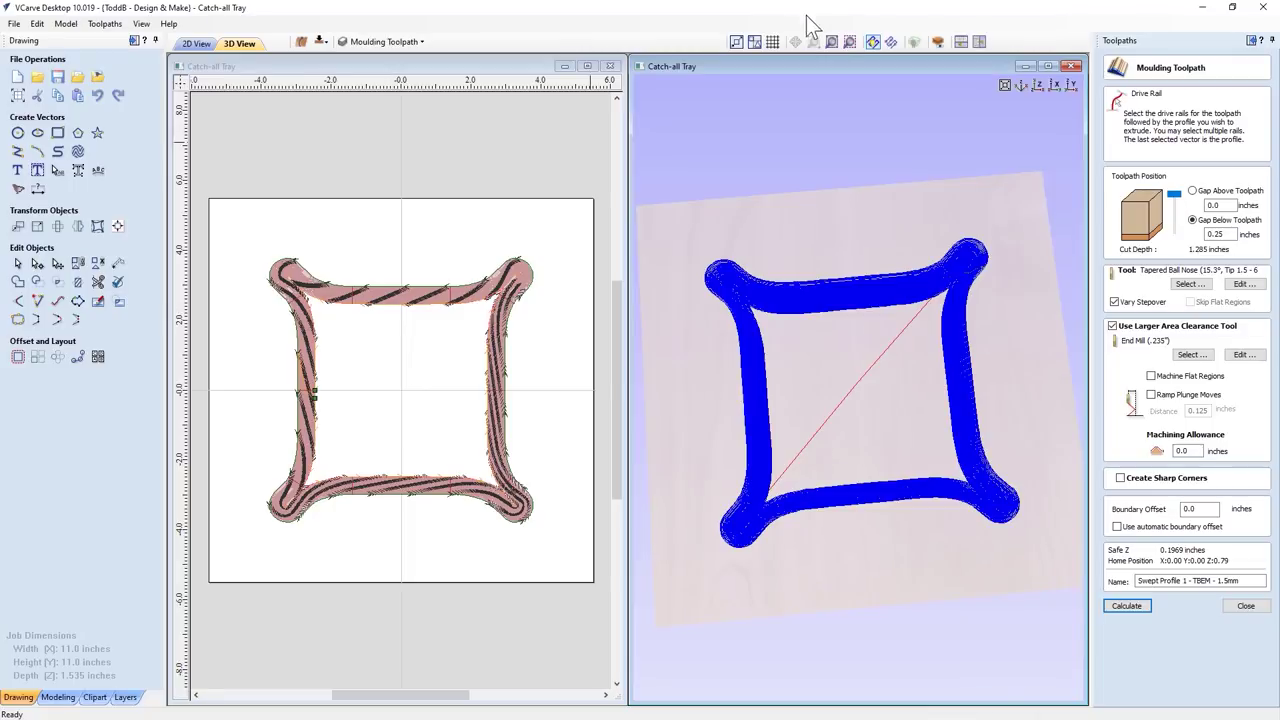
click(873, 45)
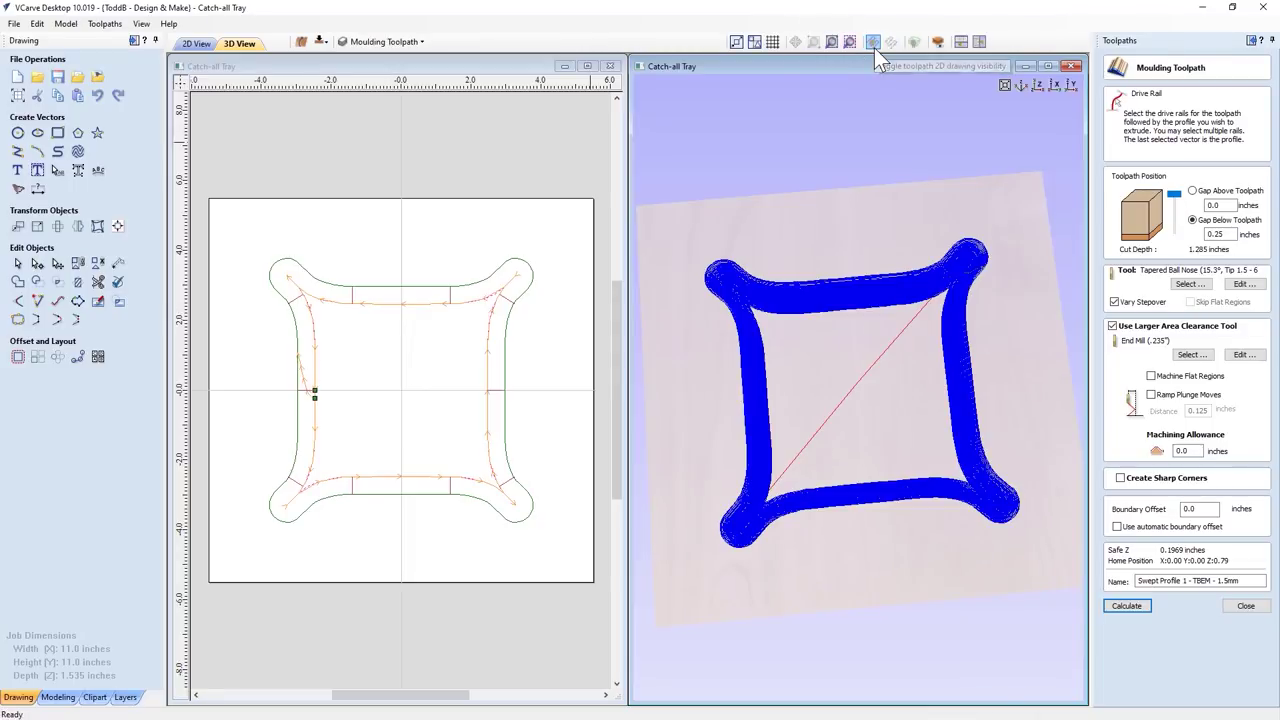
click(1113, 301)
- Recalculate Swept Profile 1 and simulate it in Canadian Maple, orbiting to inspect the groove
click(1125, 606)
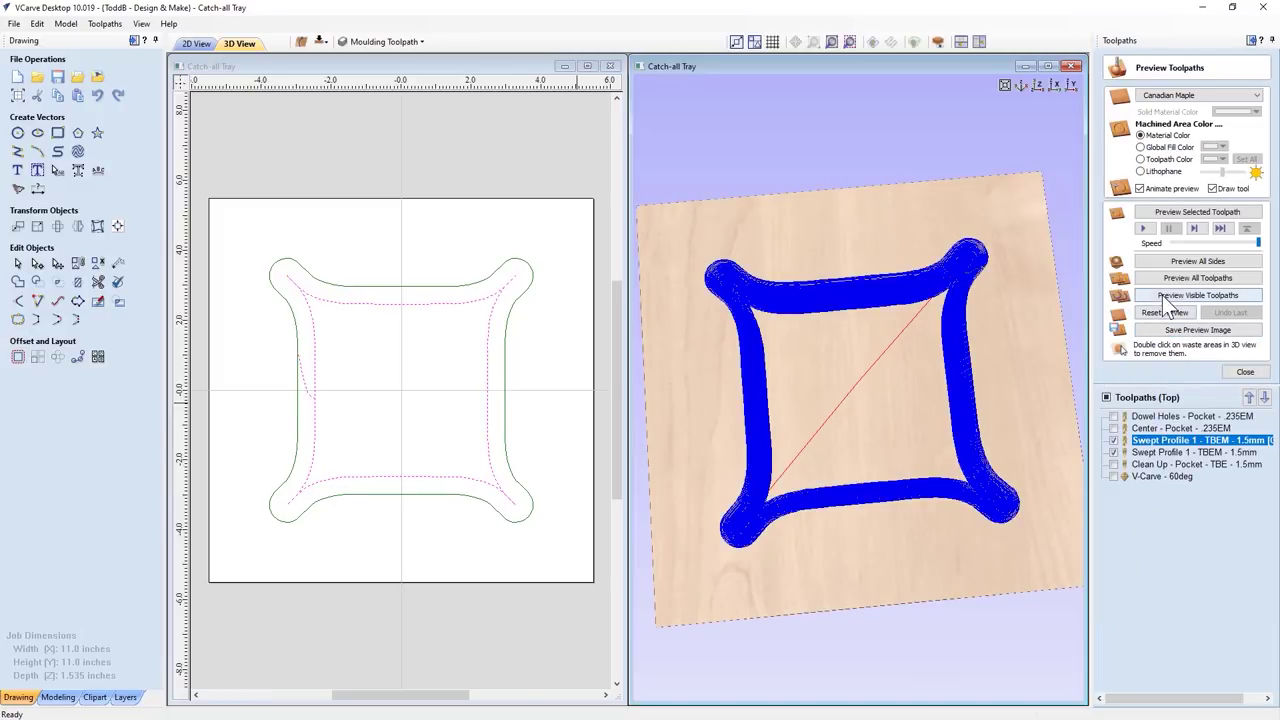
click(1165, 311)
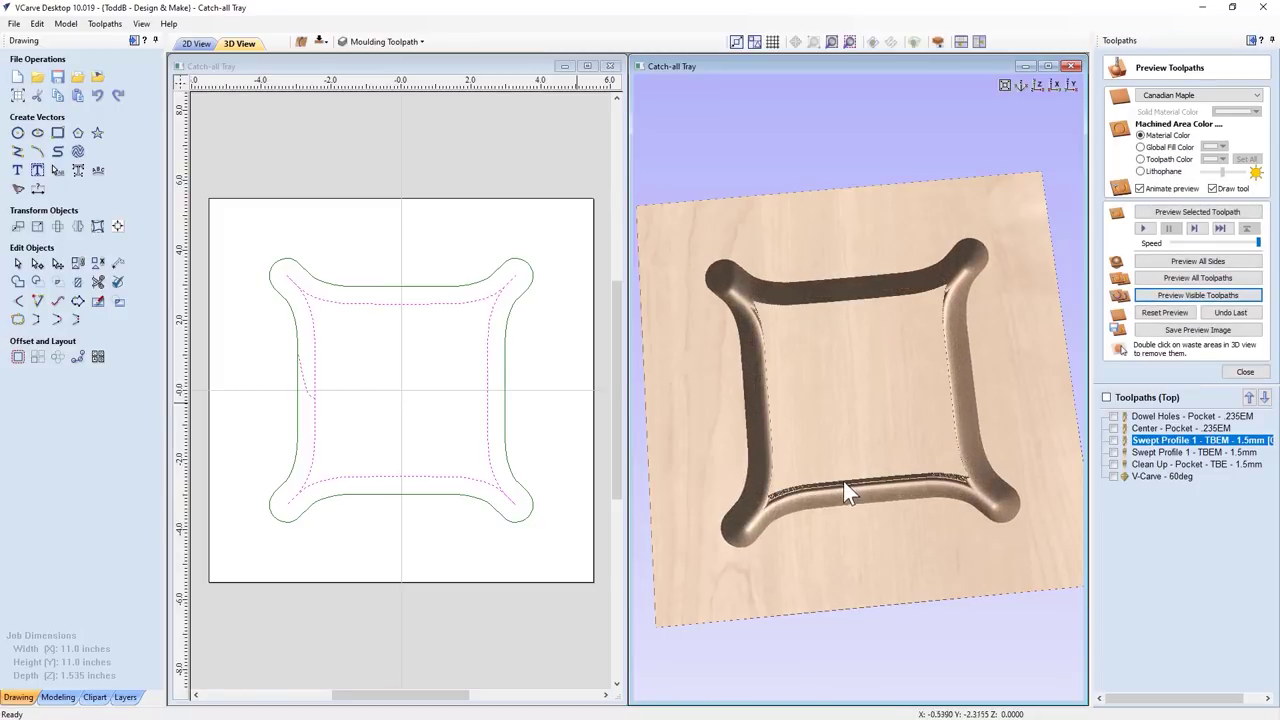
mouse_move(843, 481)
mouse_down()
mouse_move(859, 428)
mouse_move(853, 459)
mouse_up()
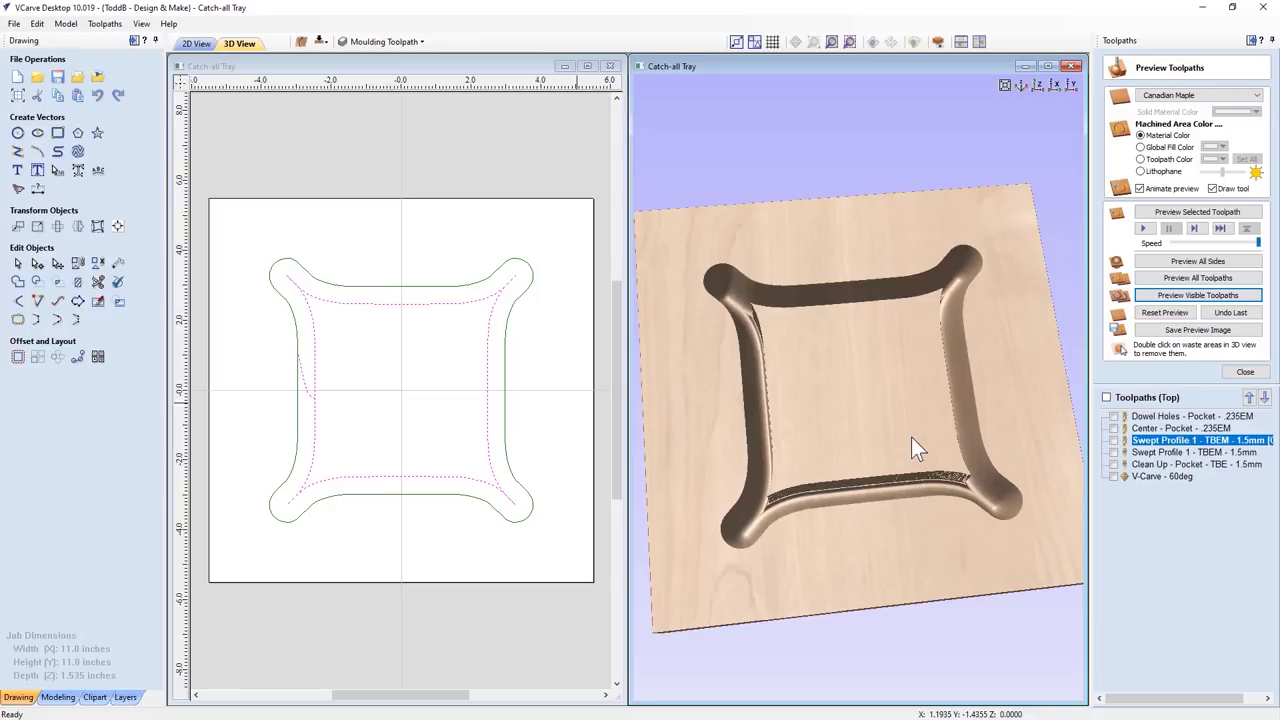
drag(787, 456, 832, 480)
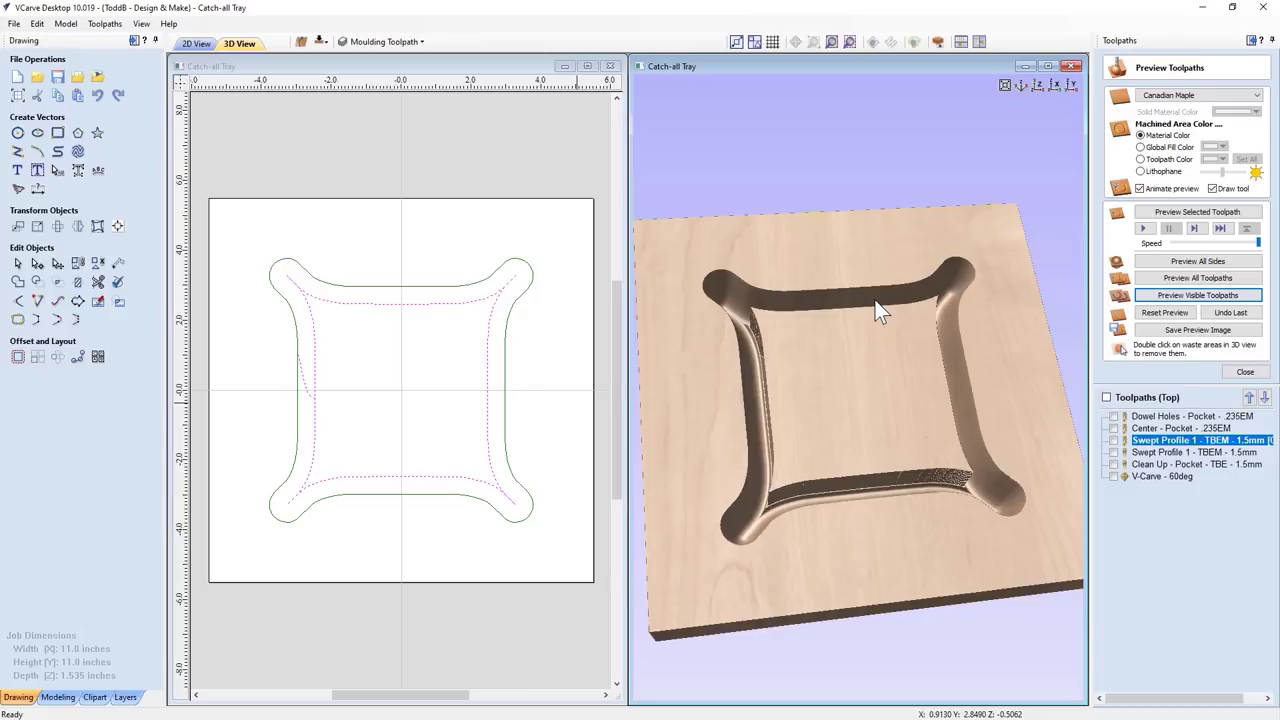
drag(797, 363, 799, 374)
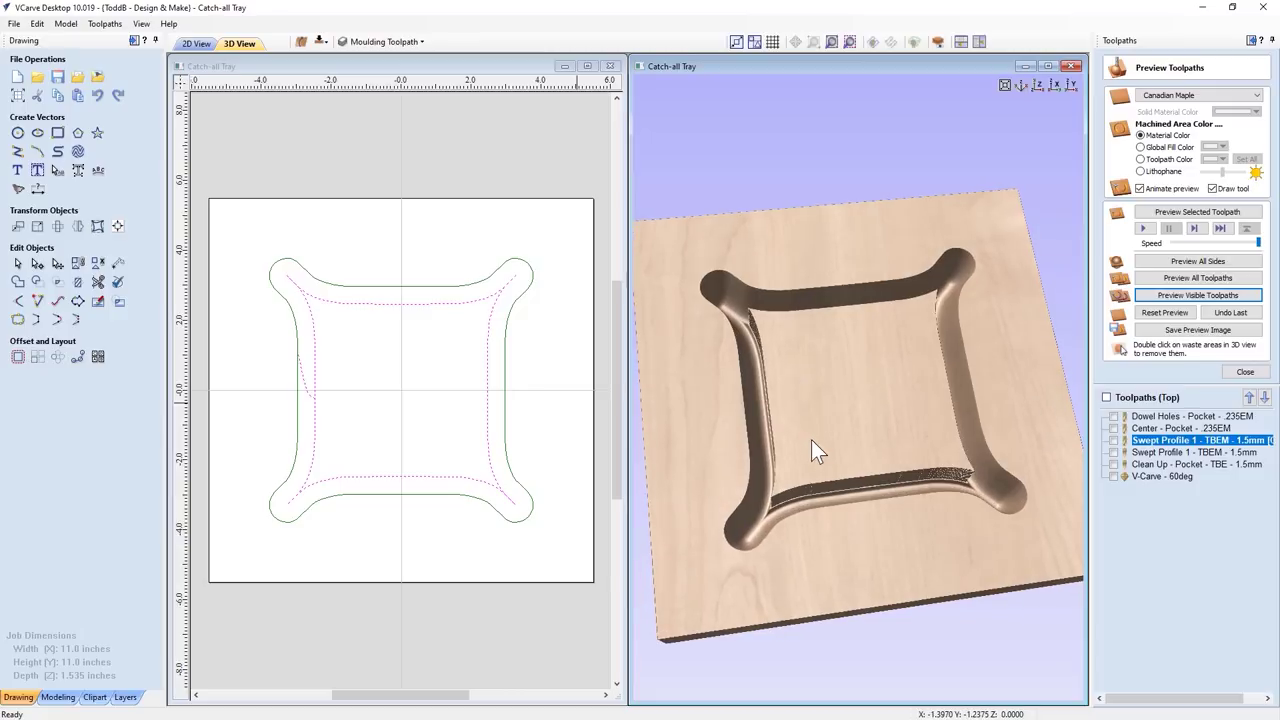
drag(811, 439, 808, 454)
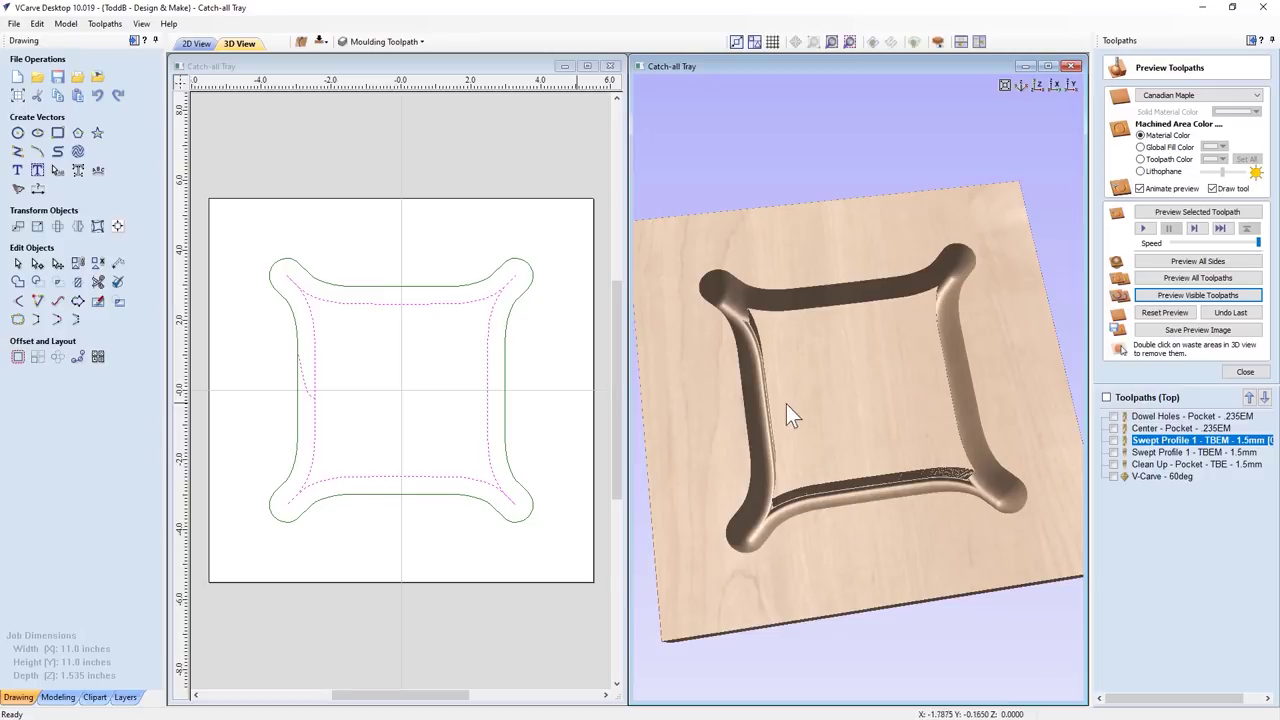
- Turn on Layer 1's visibility and zoom in on the tray's top-left corner
click(400, 43)
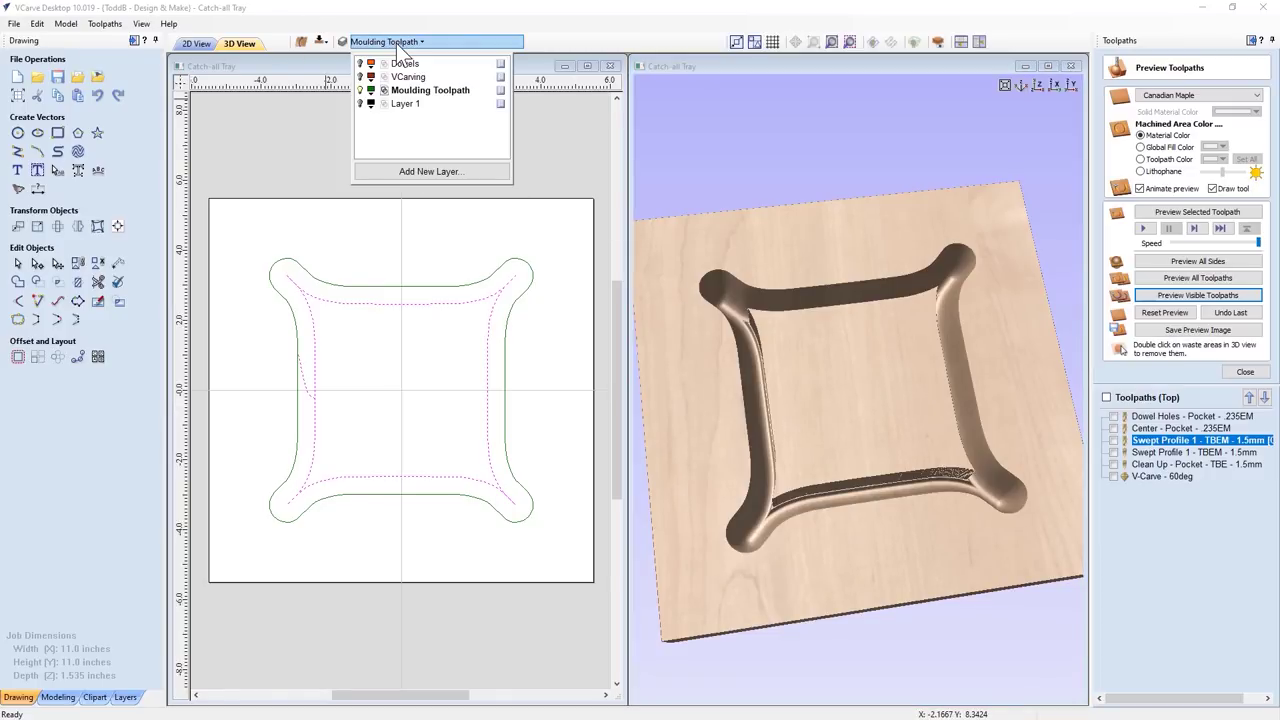
click(360, 104)
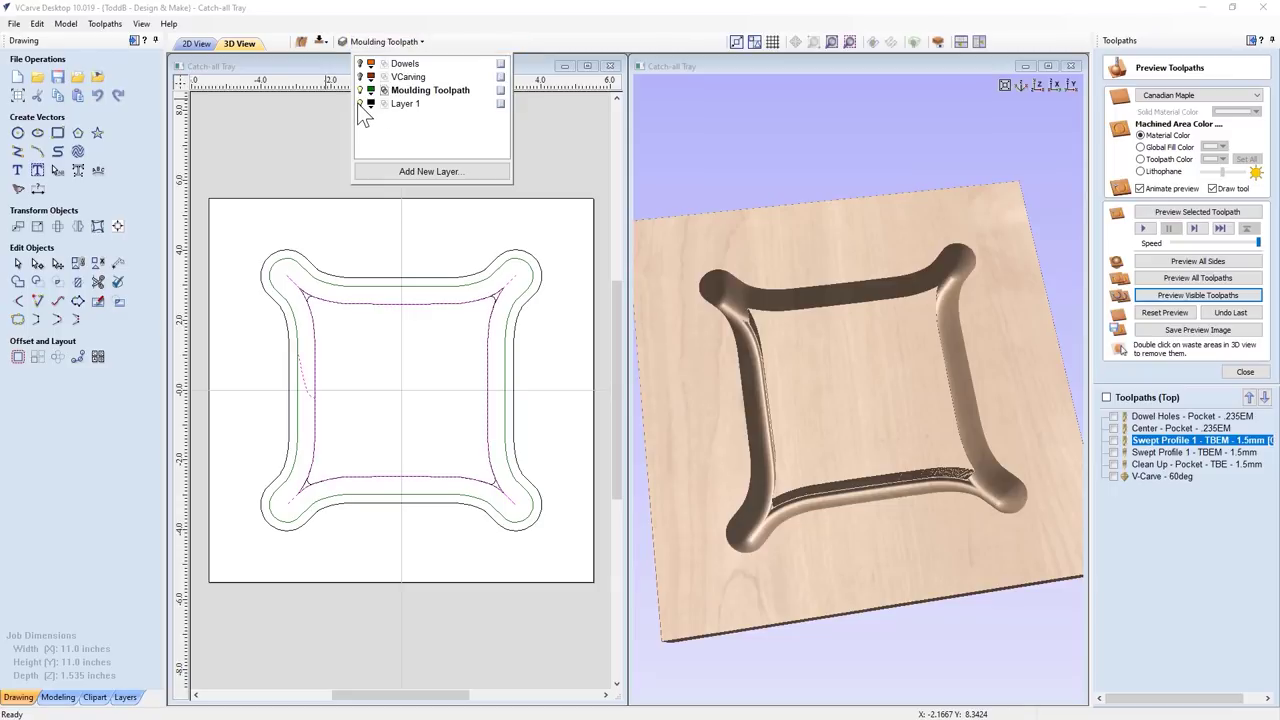
click(311, 168)
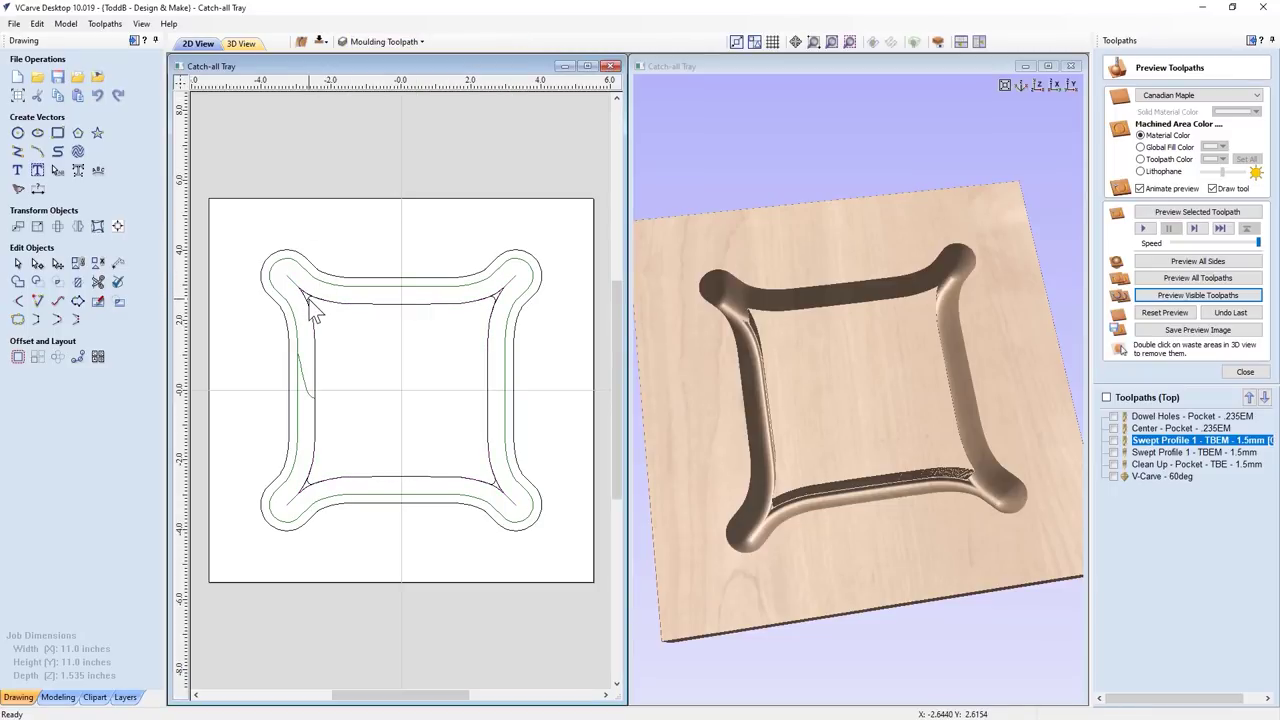
scroll(308, 300, up, 4)
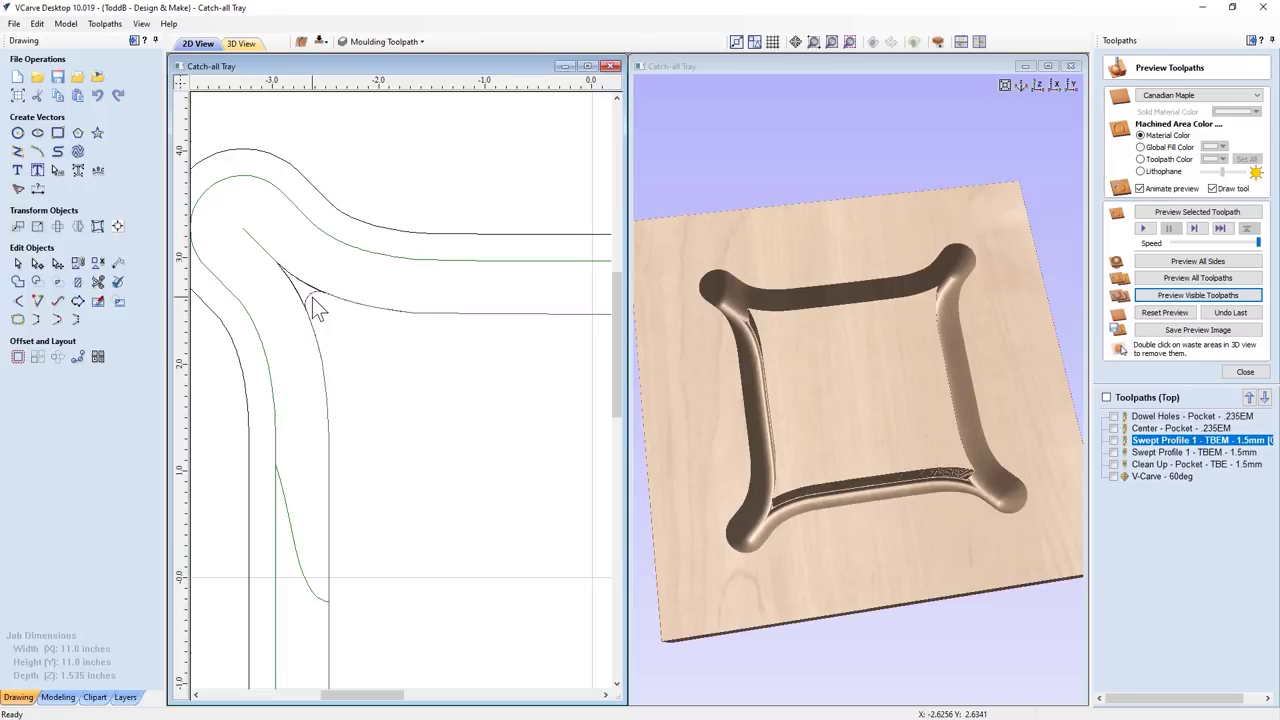
scroll(320, 310, down, 2)
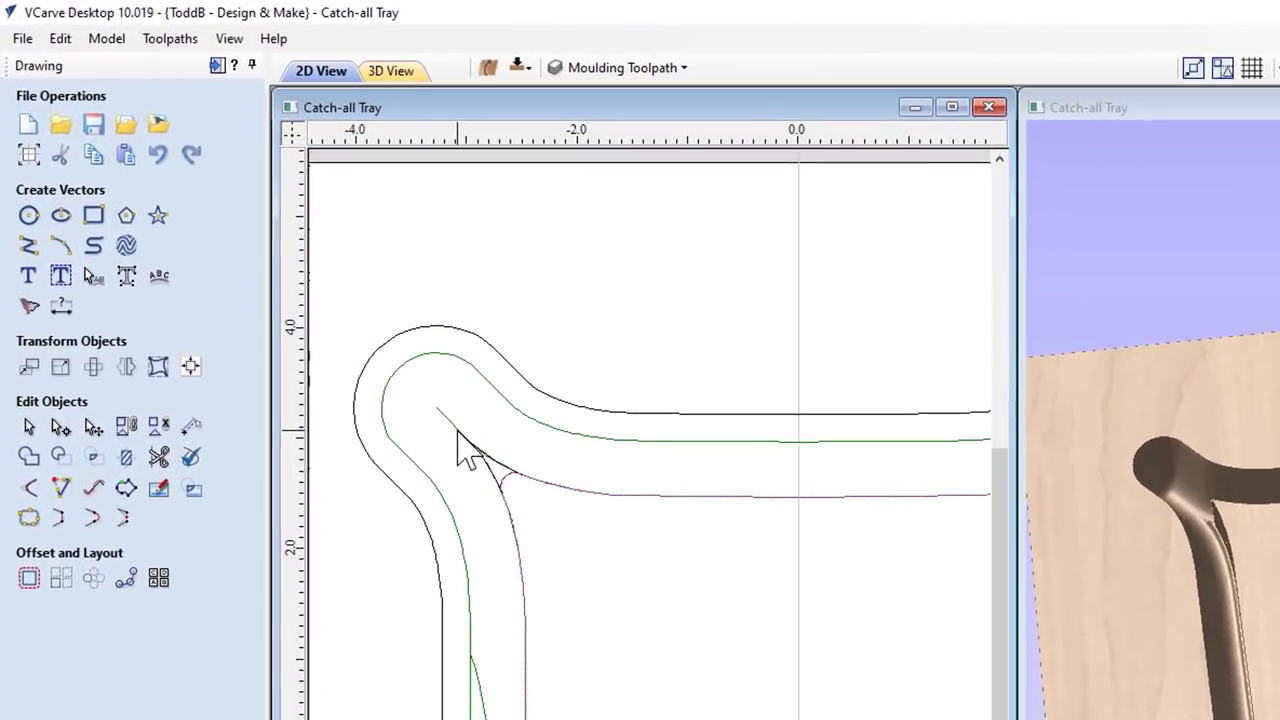
- Offset the inner corner vector by 0.125 in, deleting originals, until it sits on the inner outline
click(275, 260)
click(29, 578)
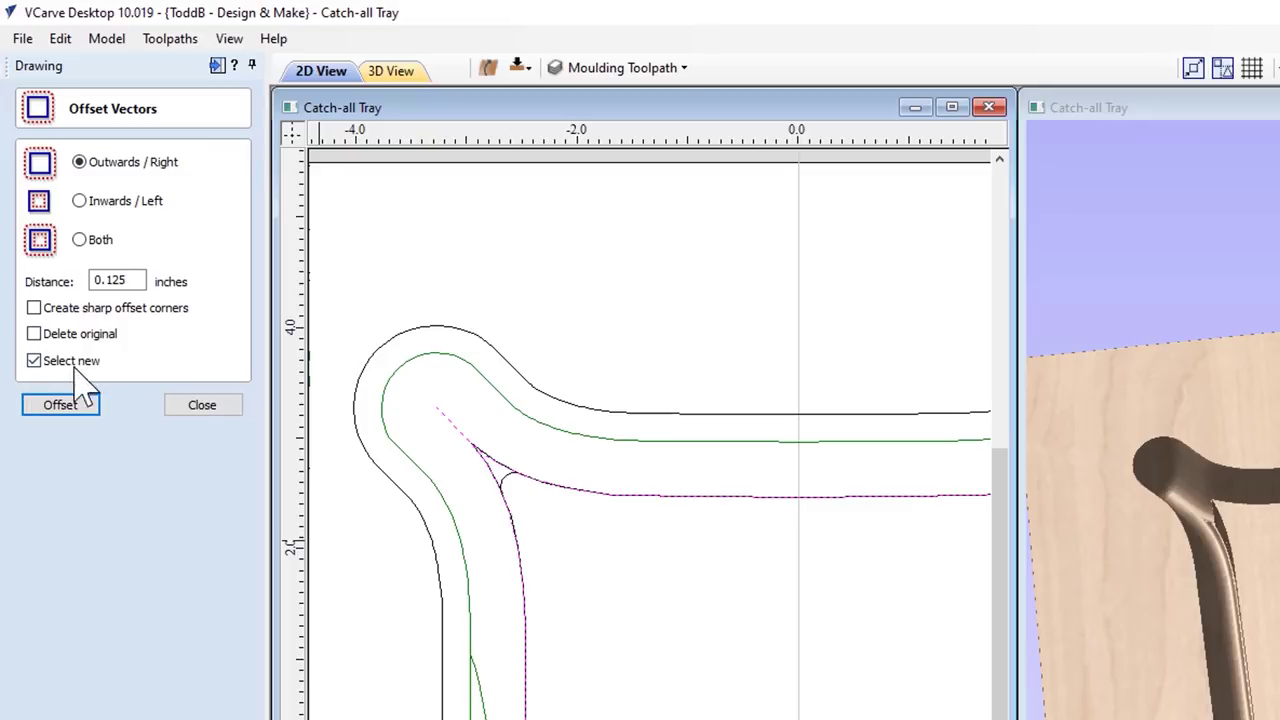
click(66, 407)
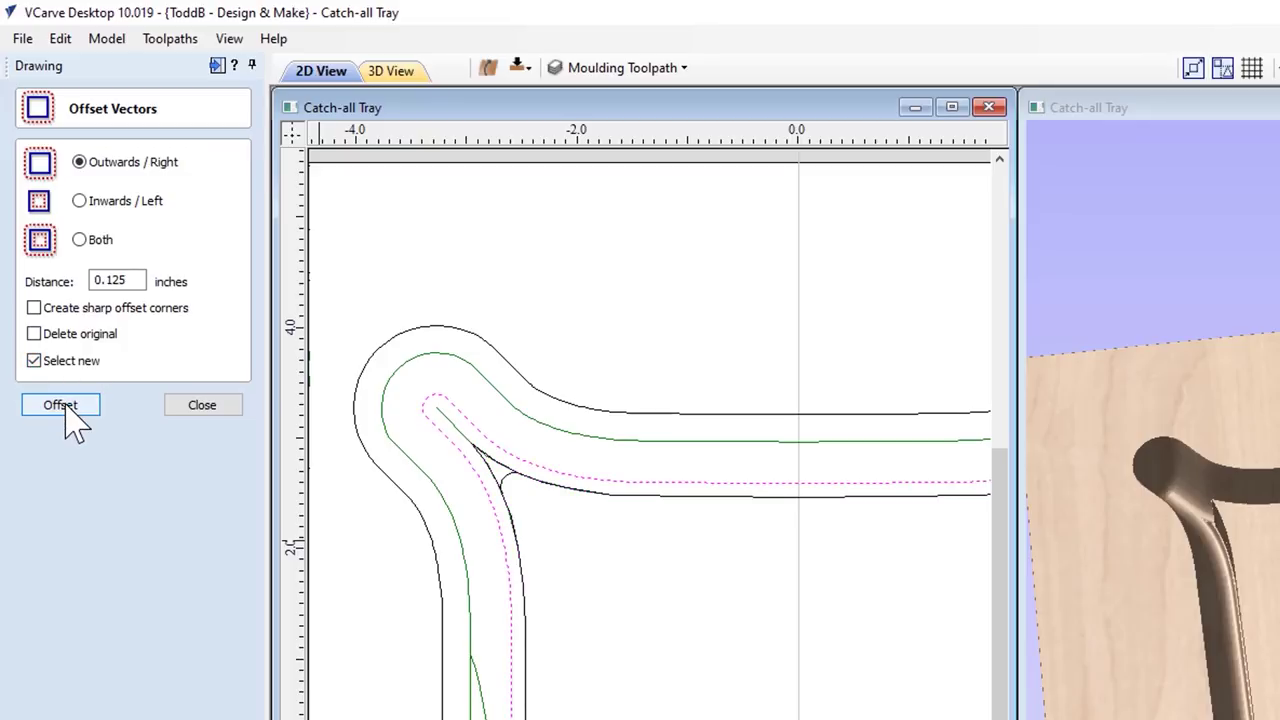
click(34, 334)
click(79, 202)
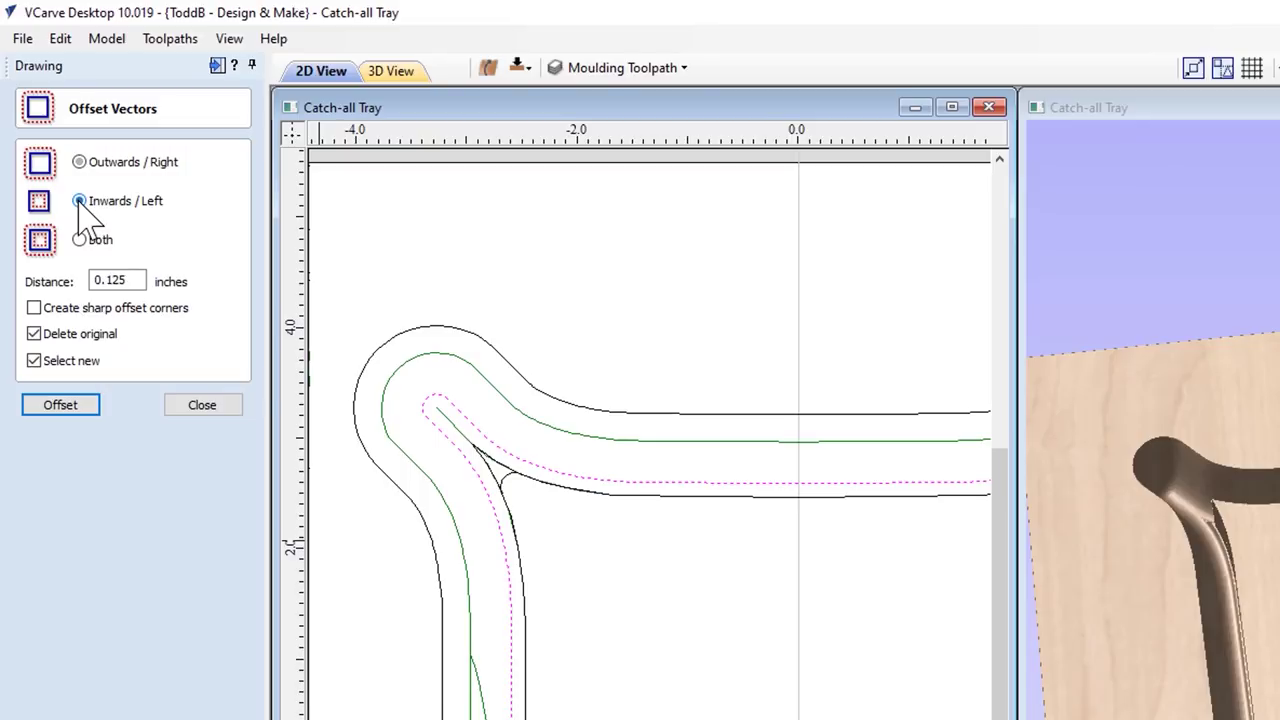
click(60, 406)
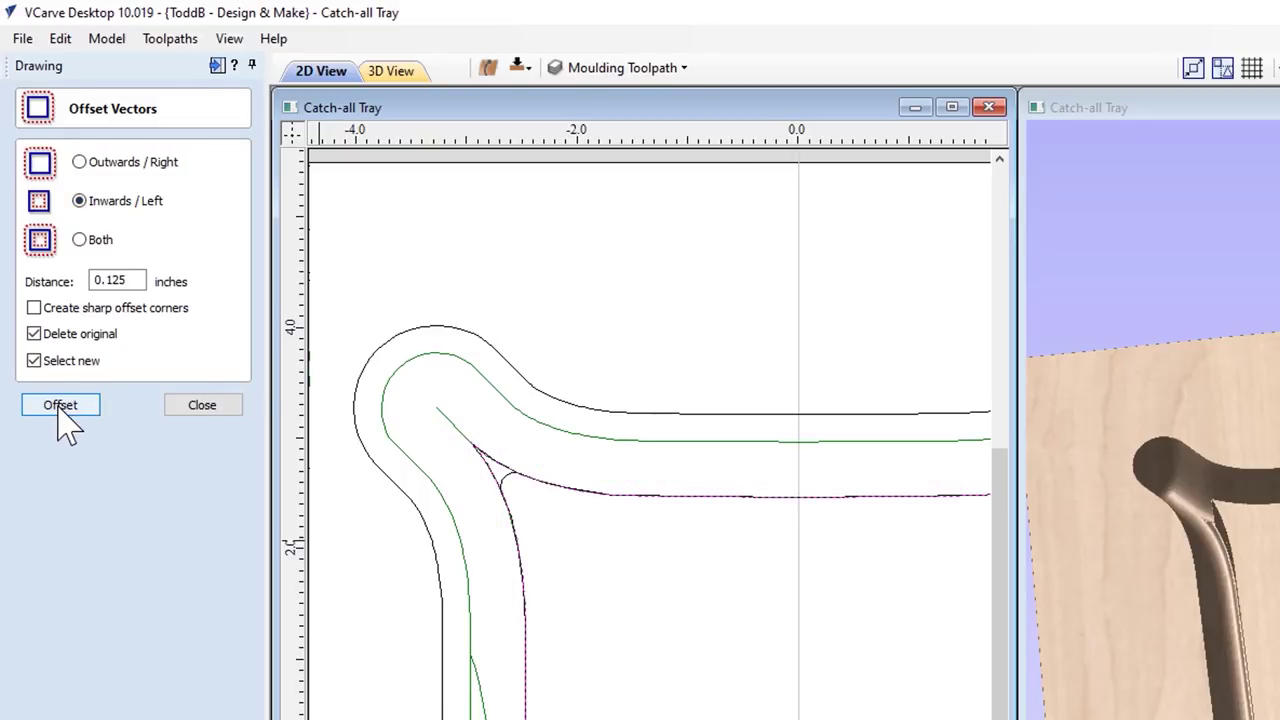
click(60, 410)
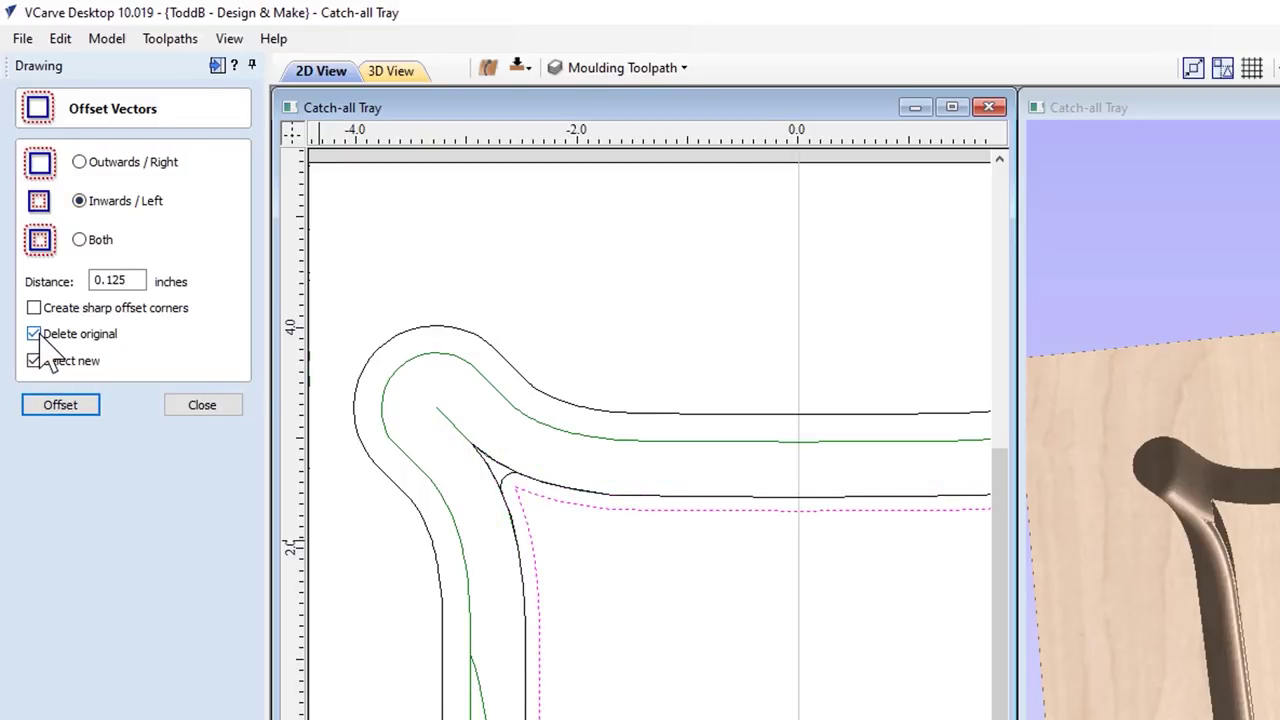
click(79, 162)
click(86, 408)
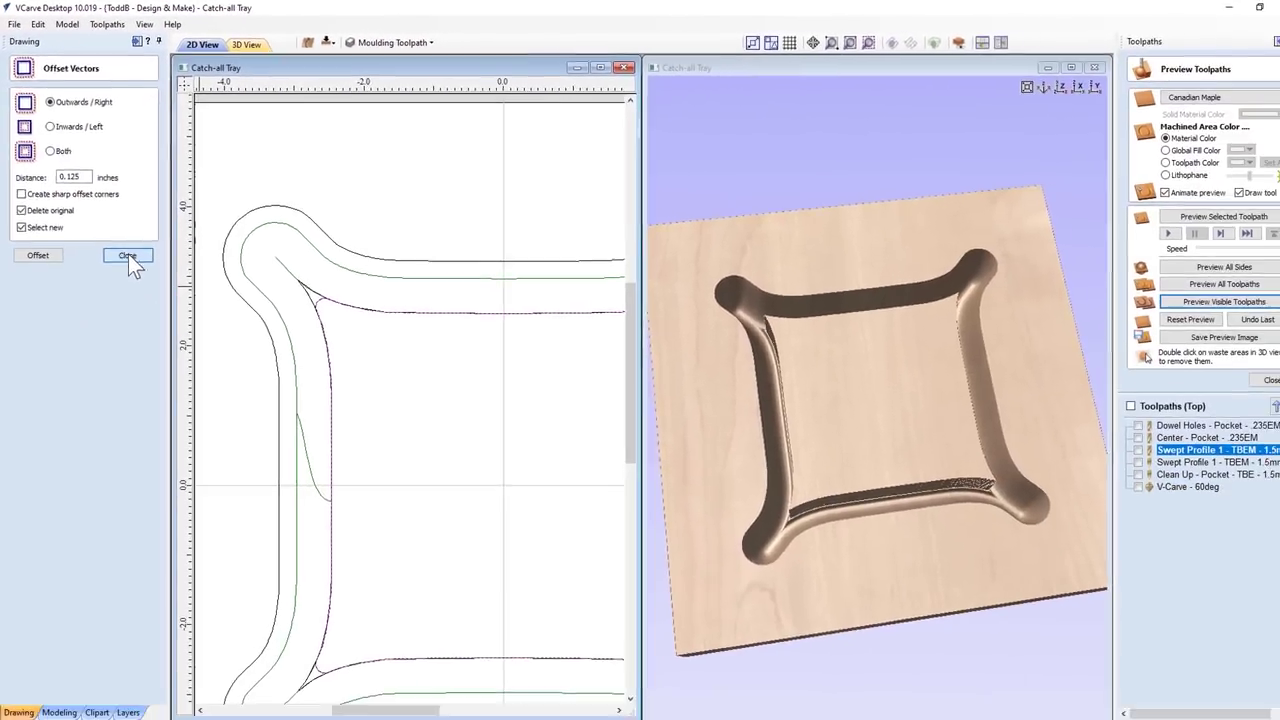
click(202, 404)
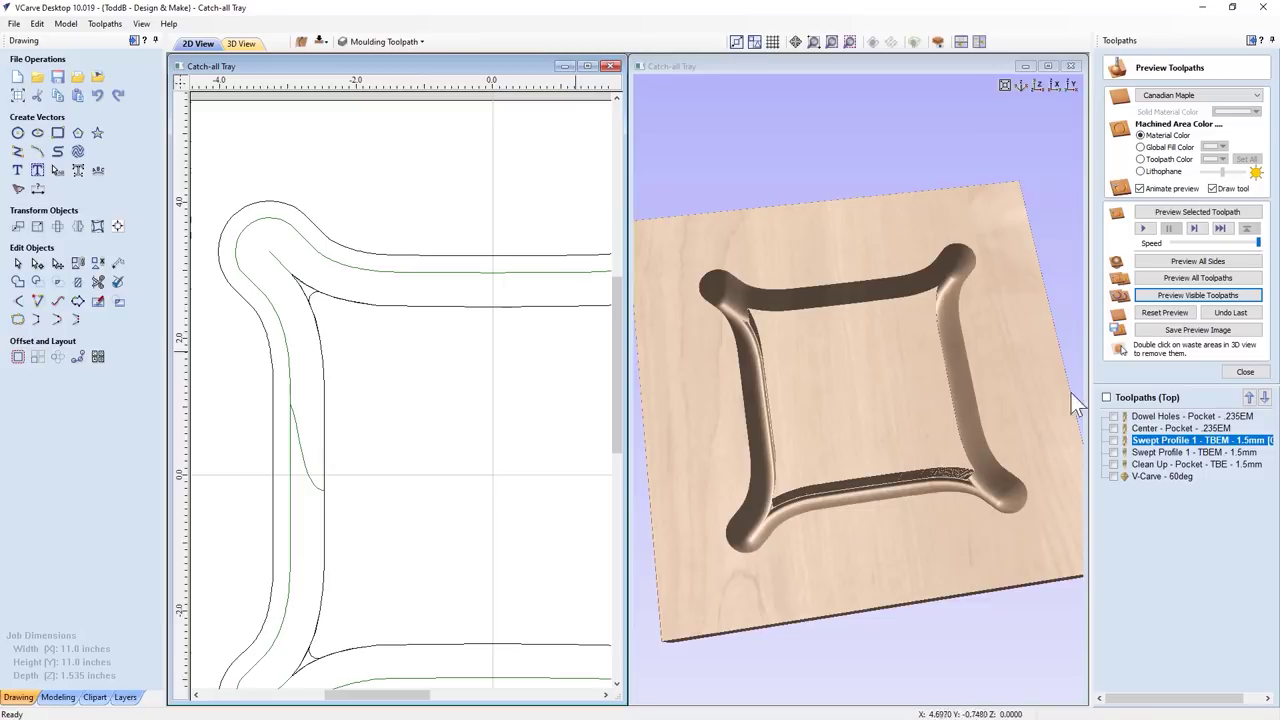
- Open the Center - Pocket - .235EM toolpath's settings for editing
double_click(1145, 429)
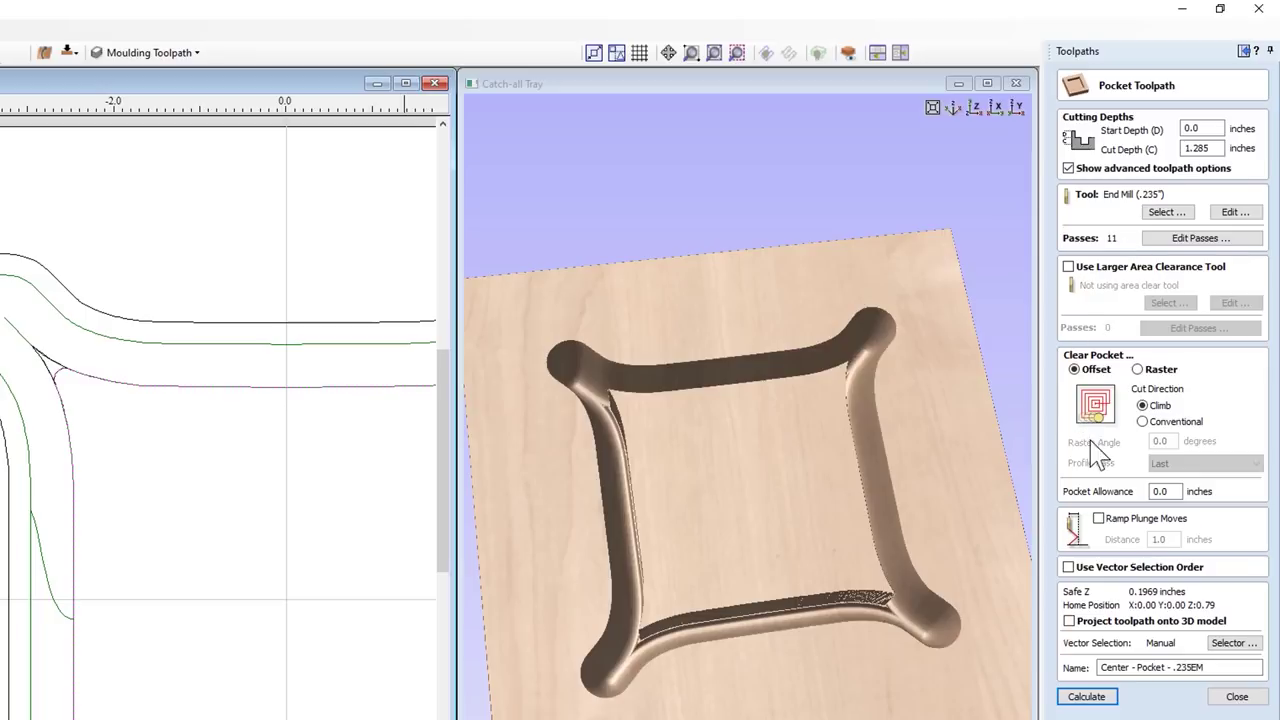
- Recalculate the Center pocket, preview all visible toolpaths from a fresh board, and select Clean Up - Pocket
click(1086, 696)
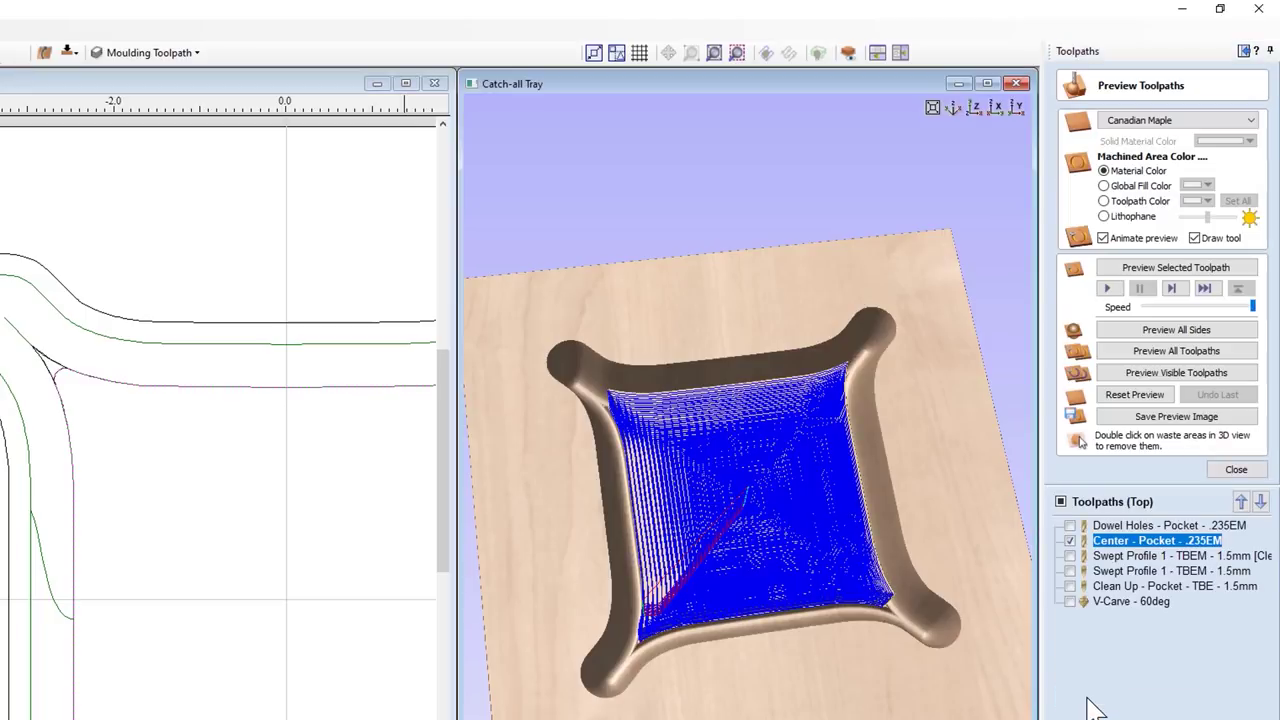
click(1172, 373)
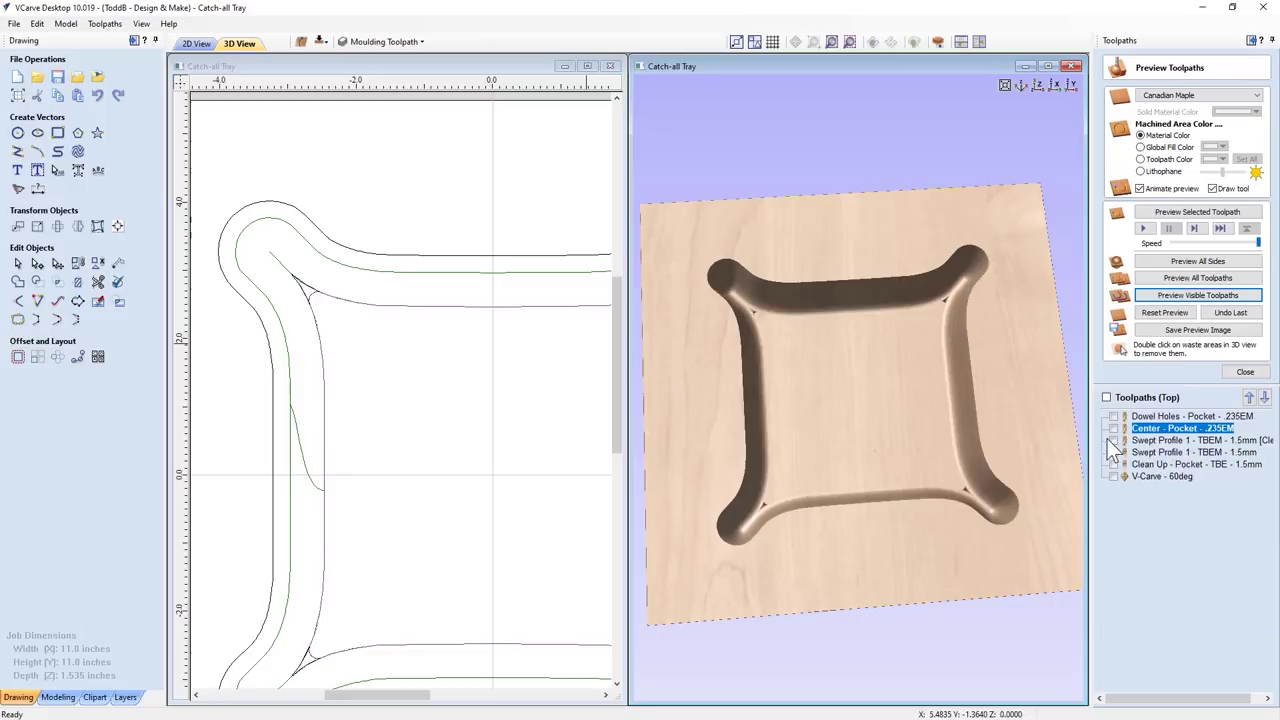
mouse_move(1151, 451)
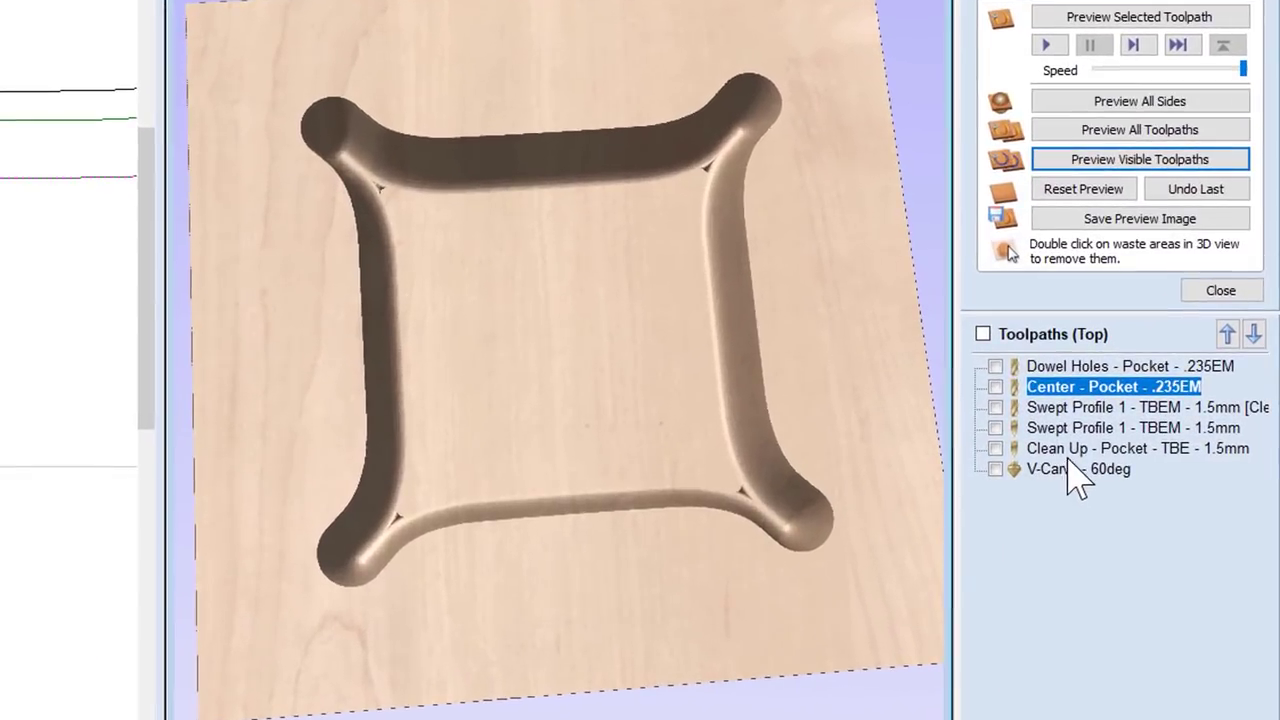
click(1156, 464)
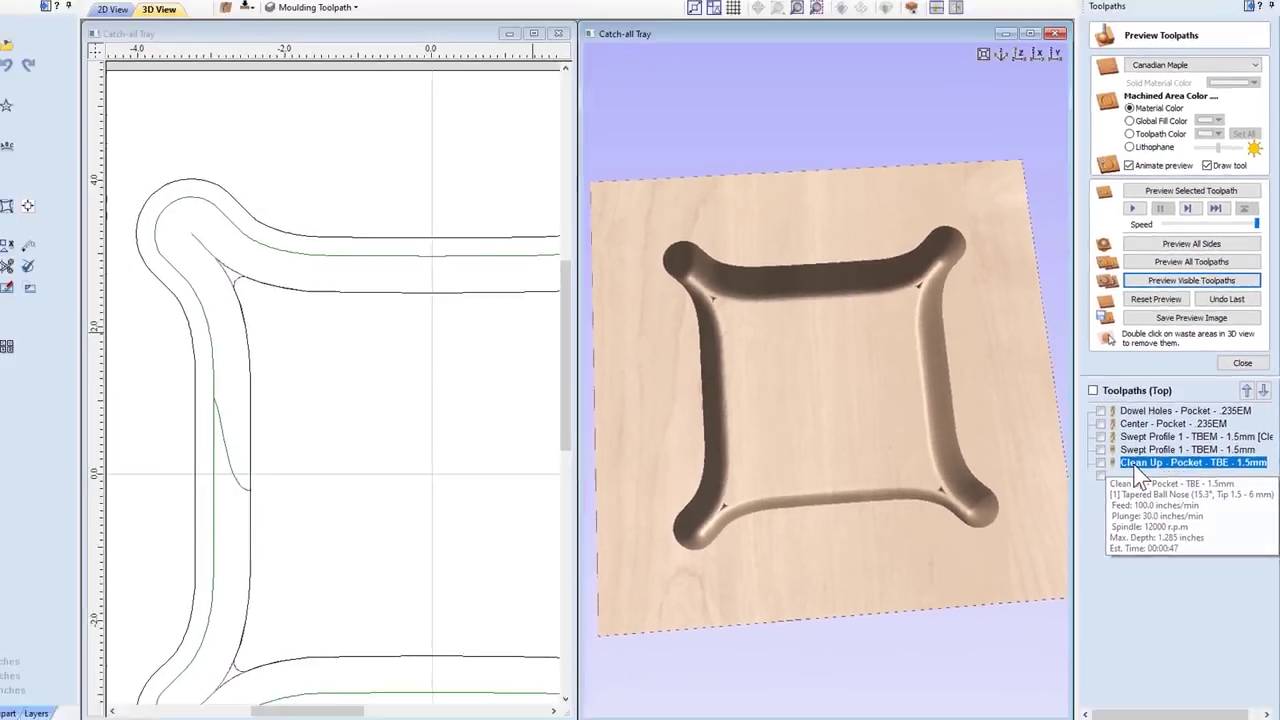
- Open the Clean Up - Pocket - TBE - 1.5mm toolpath settings and zoom in to inspect the corner vectors
double_click(1060, 455)
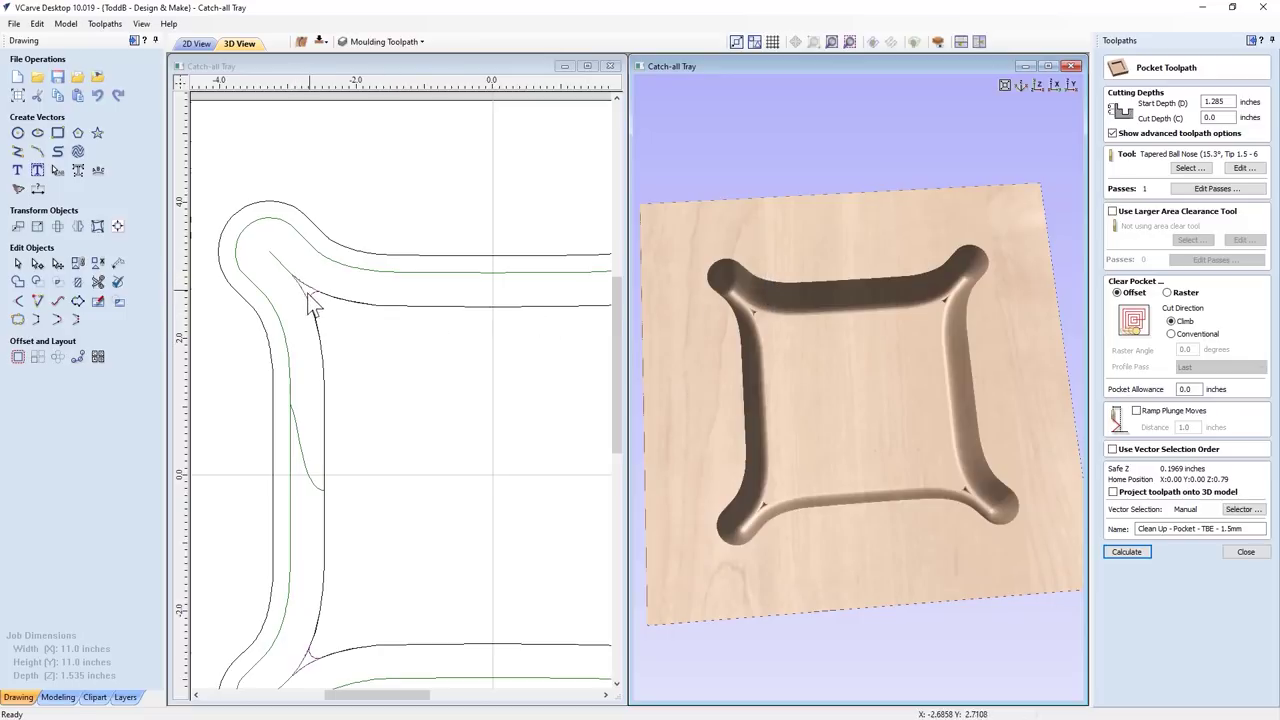
scroll(333, 328, down, 1)
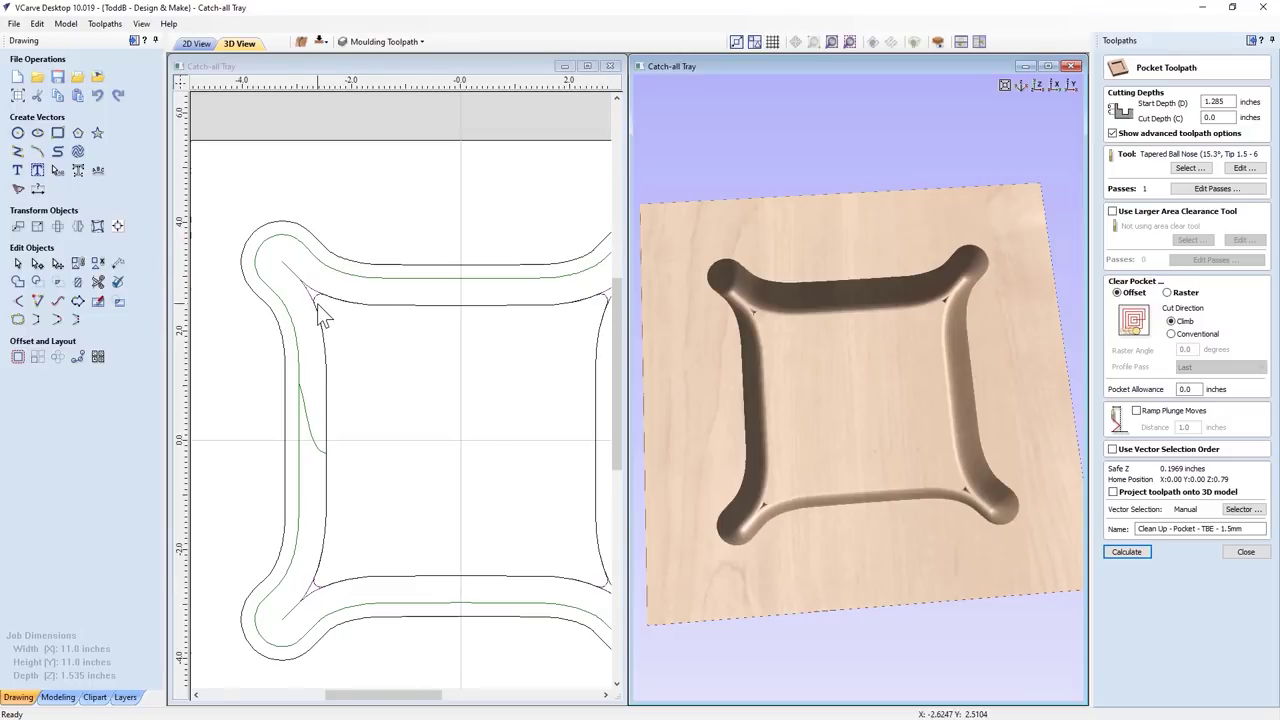
scroll(320, 308, up, 1)
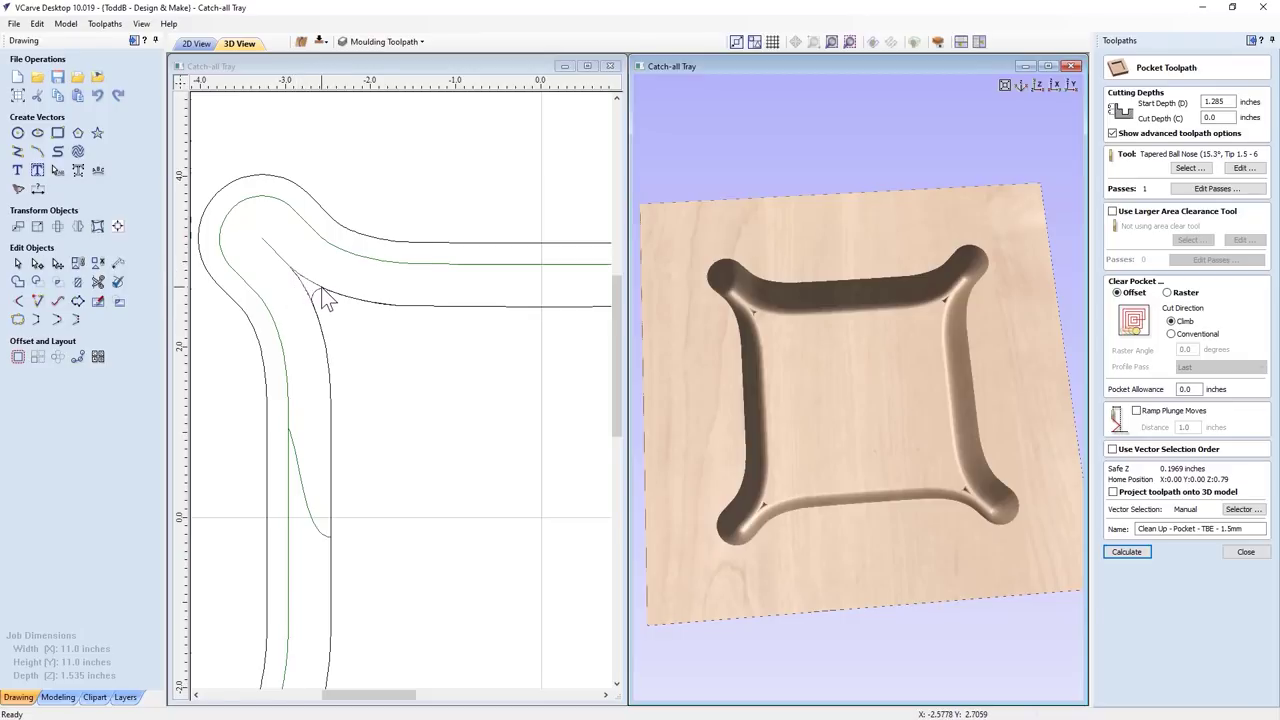
scroll(323, 294, down, 2)
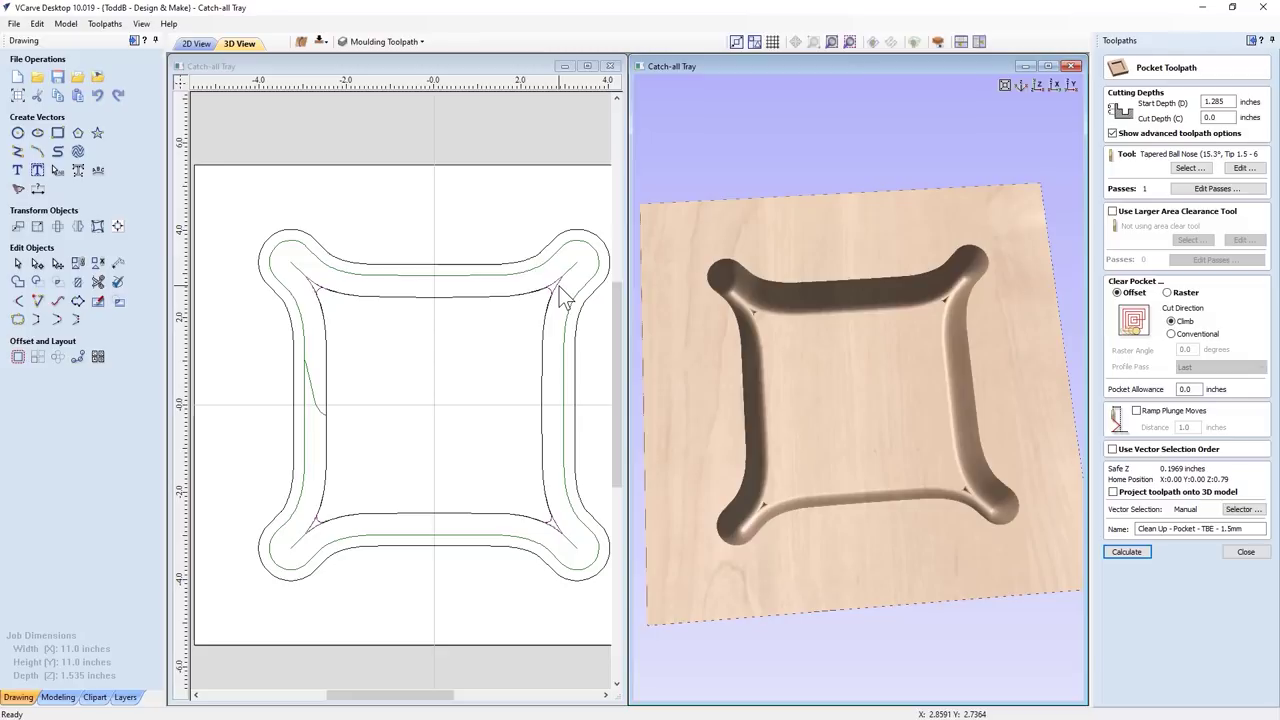
scroll(559, 286, up, 1)
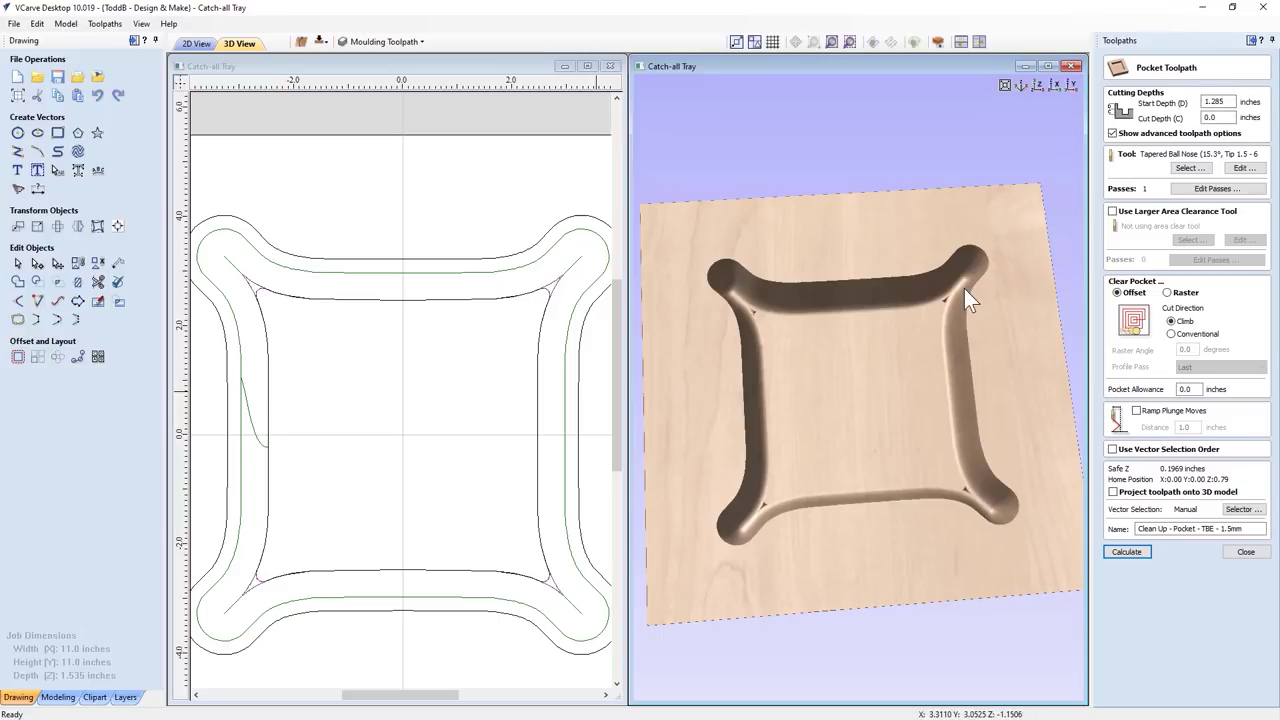
- Check the cut depth, recalculate the Clean Up pocket, and preview the corner clean-up cut
double_click(1210, 117)
click(1127, 551)
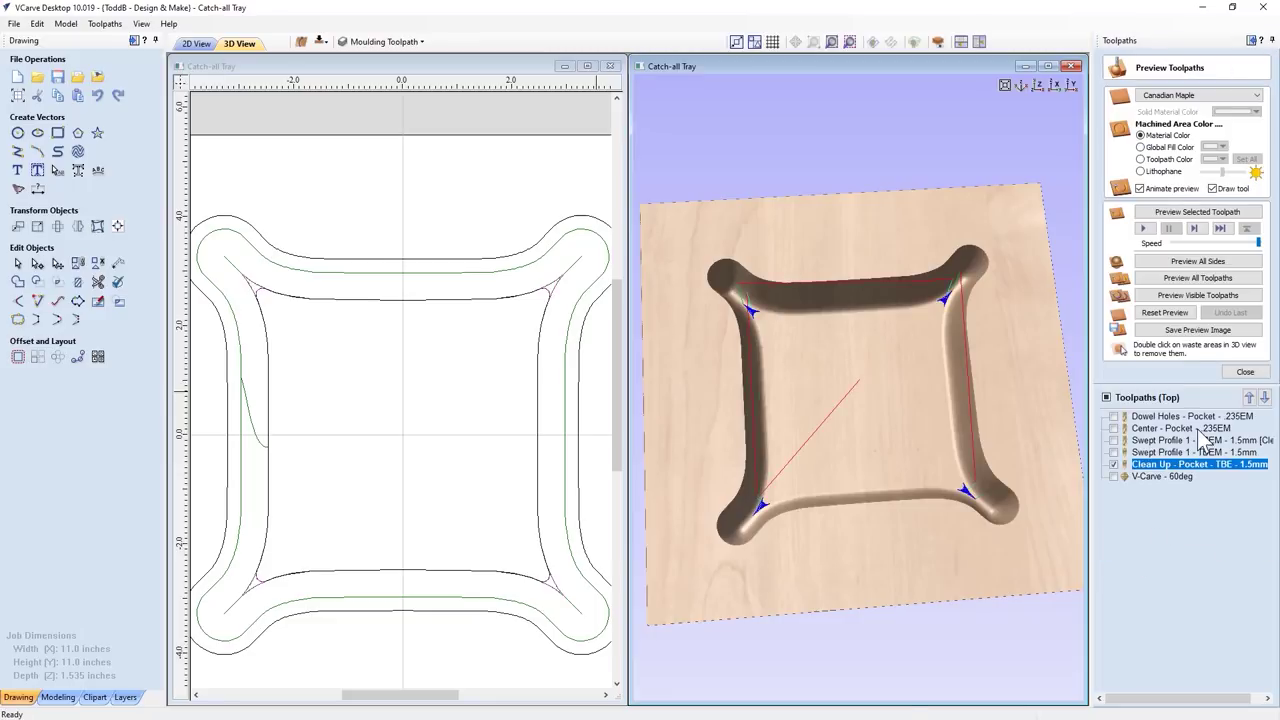
click(1197, 295)
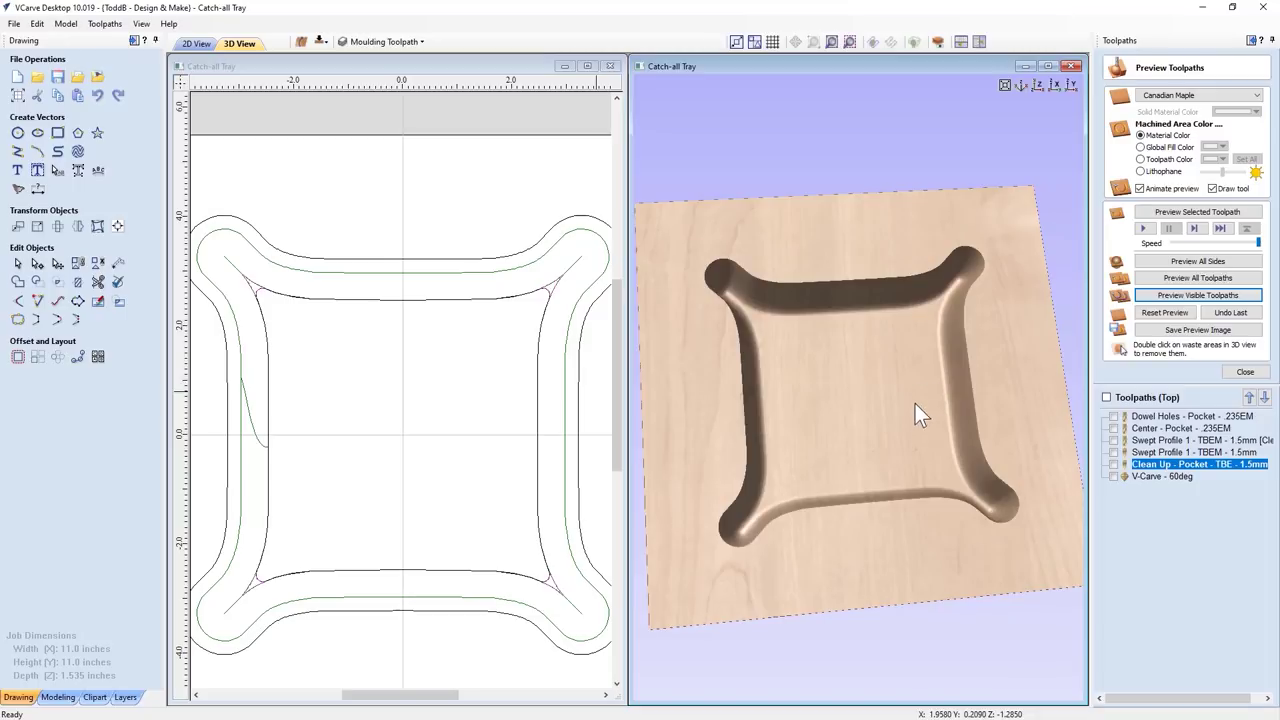
drag(915, 403, 935, 398)
- Add the Dowel Holes and V-Carve monogram toolpaths to the preview and simulate each
click(1114, 417)
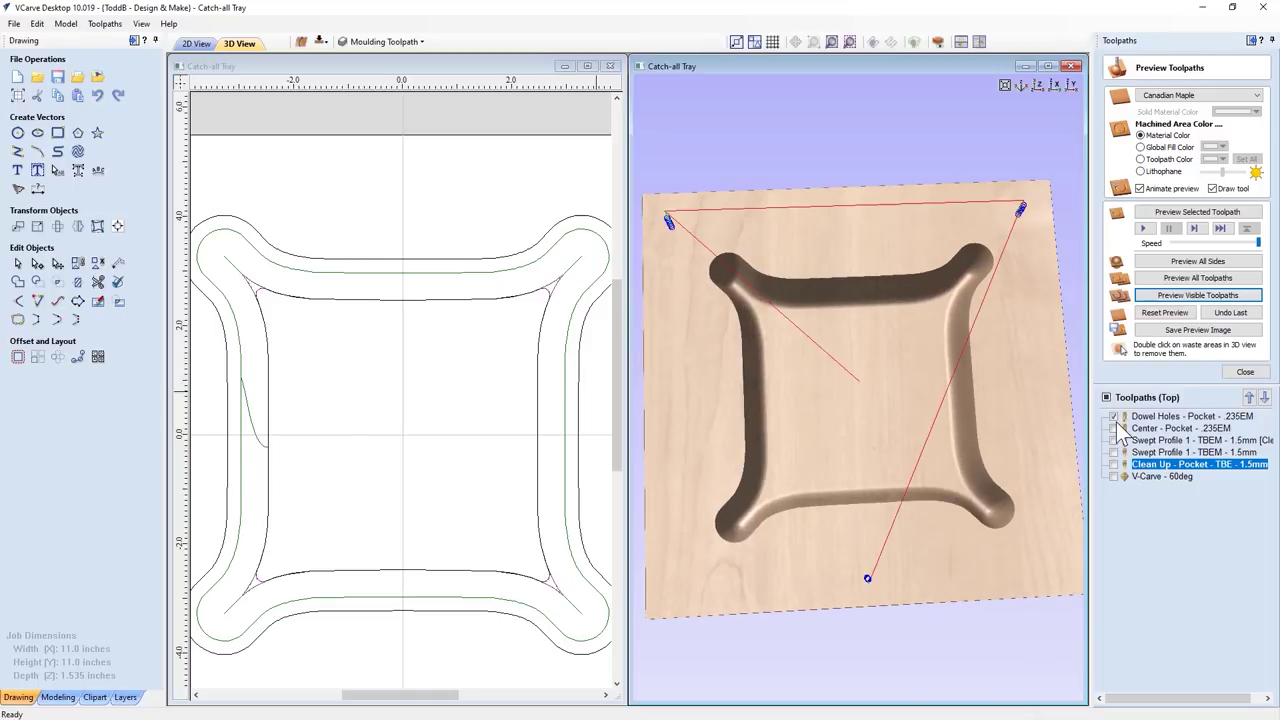
click(1184, 299)
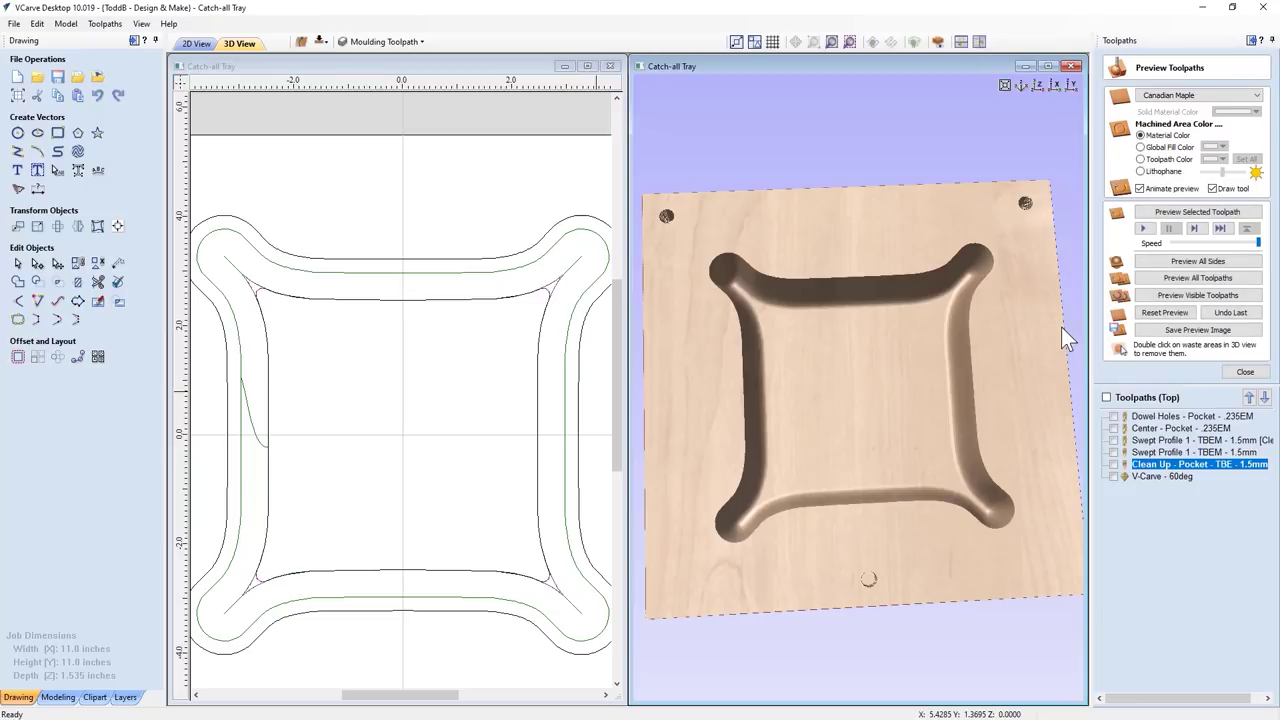
click(1114, 477)
click(1184, 296)
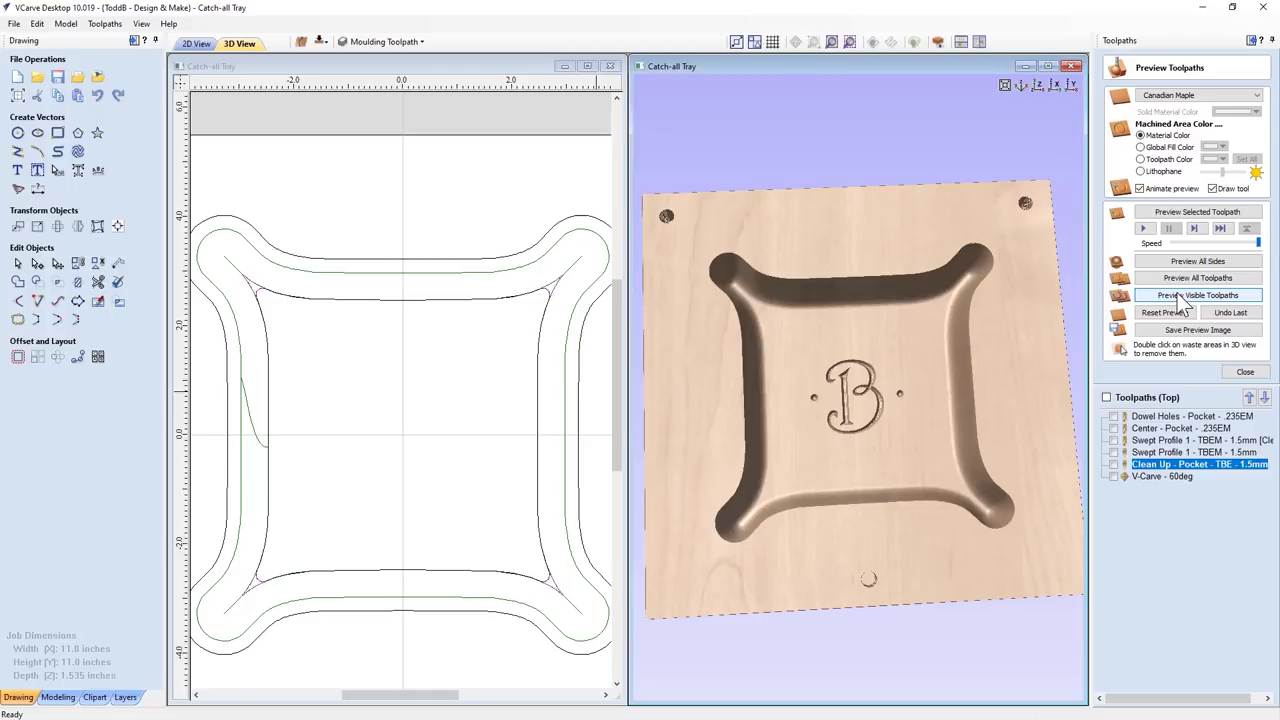
- Switch to the tray's bottom side, show the board double-sided, and select the small curved vector
click(319, 43)
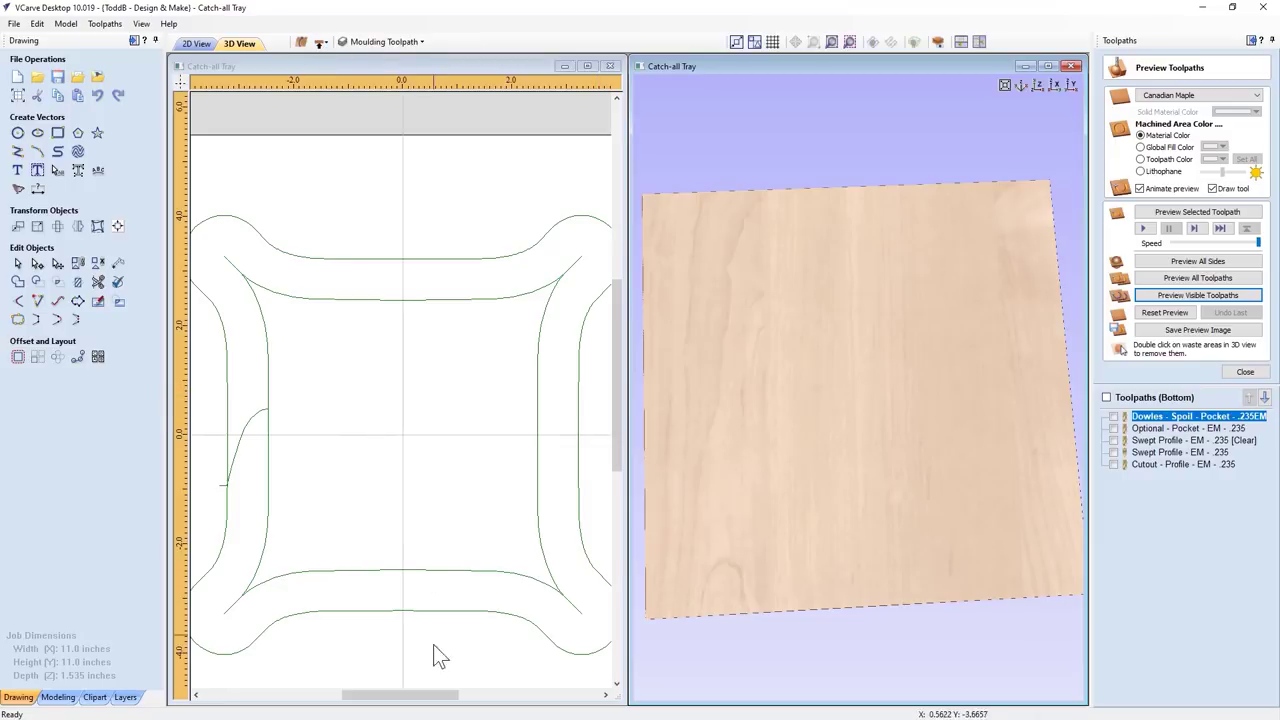
drag(434, 695, 422, 695)
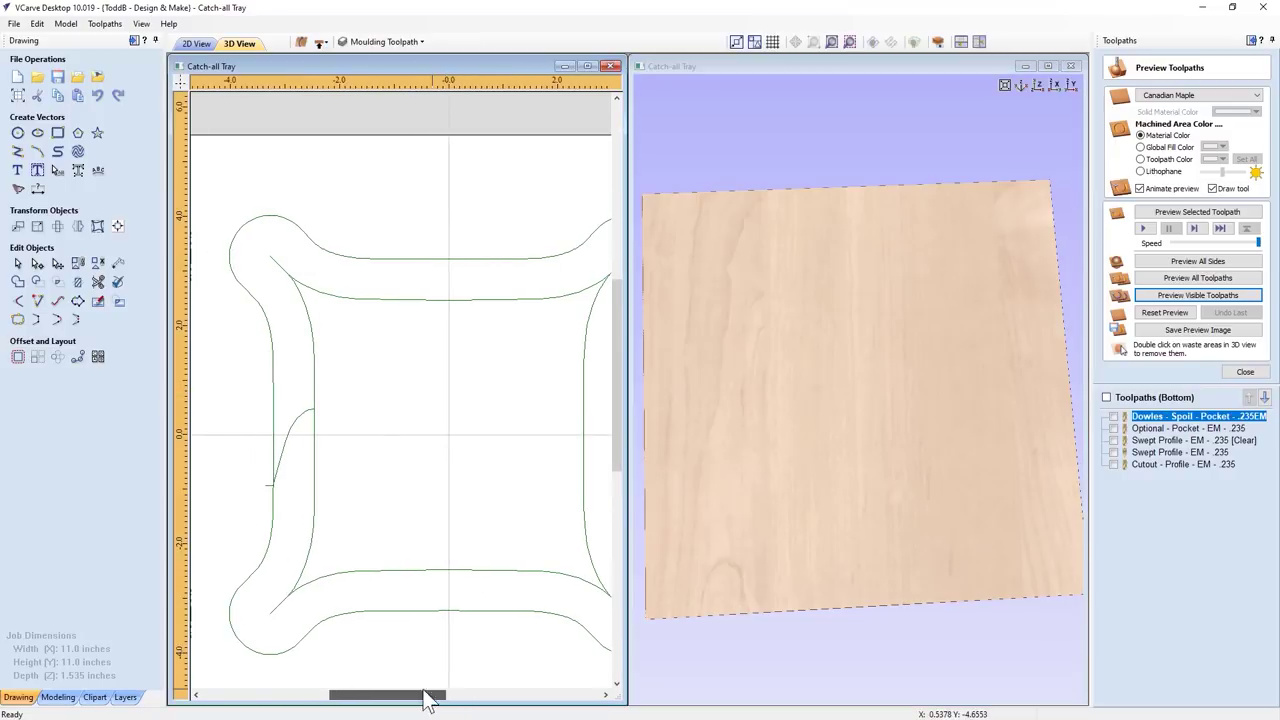
click(942, 47)
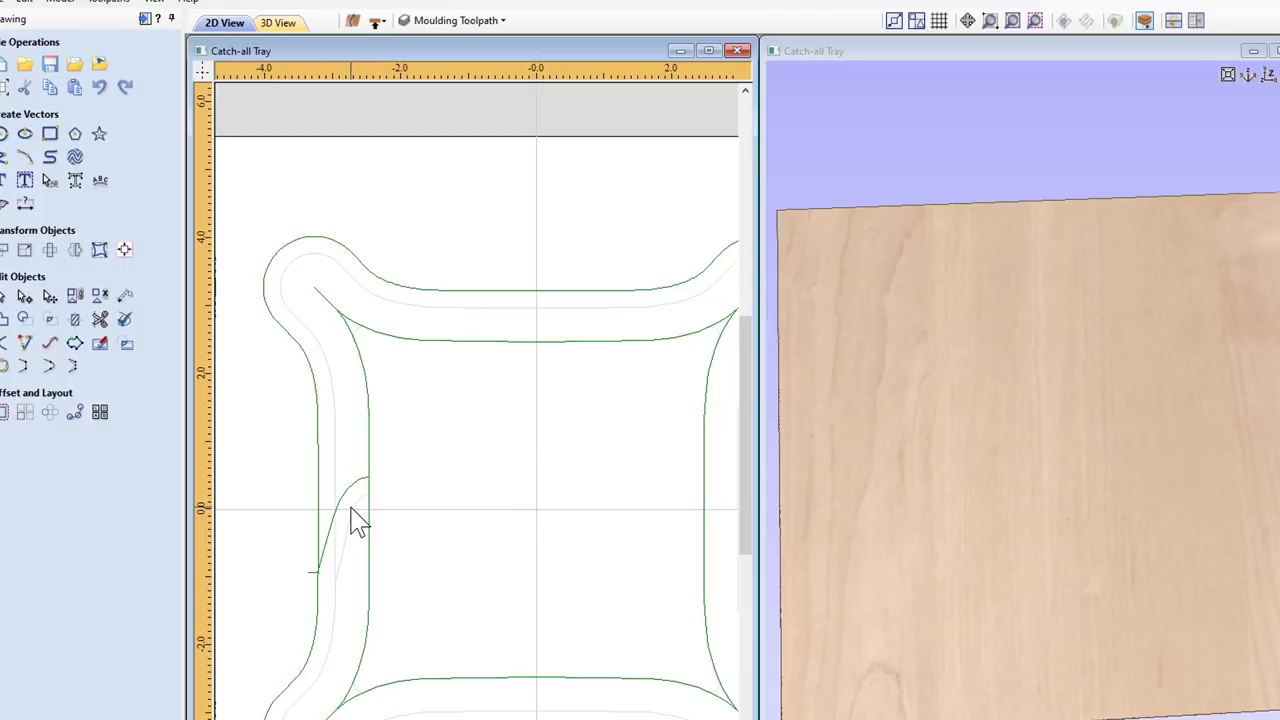
click(315, 572)
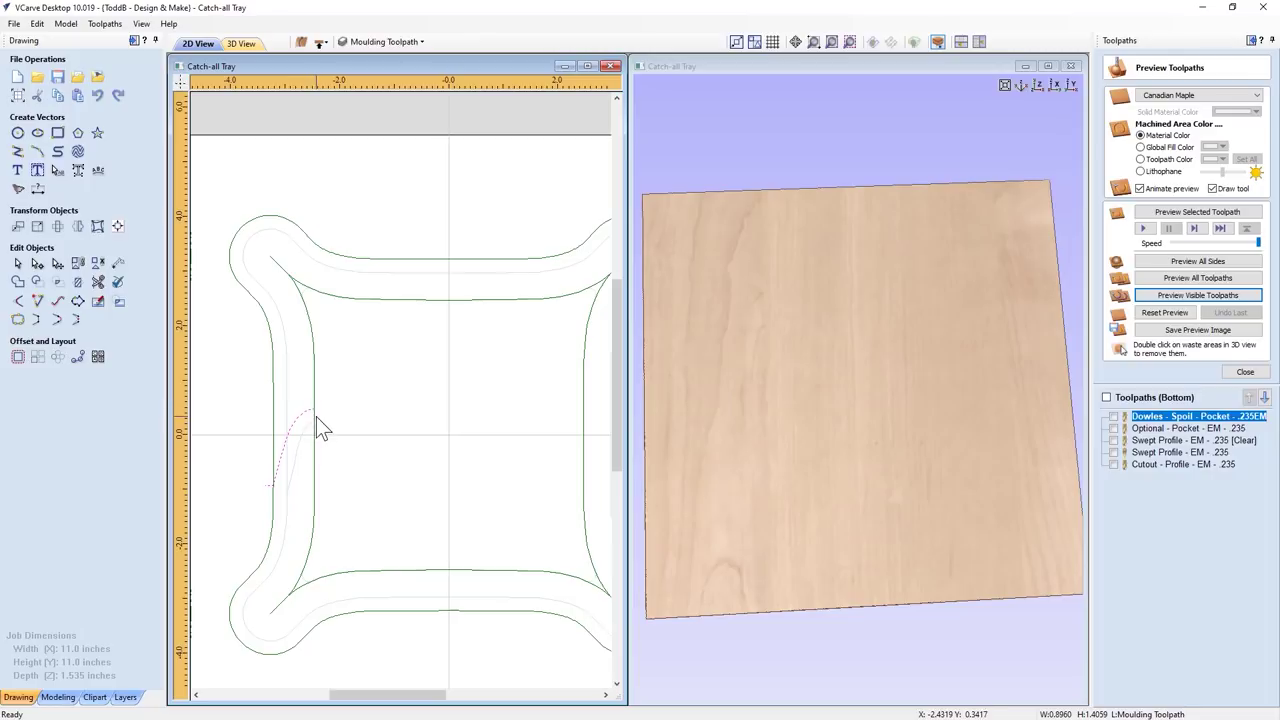
scroll(265, 465, up, 4)
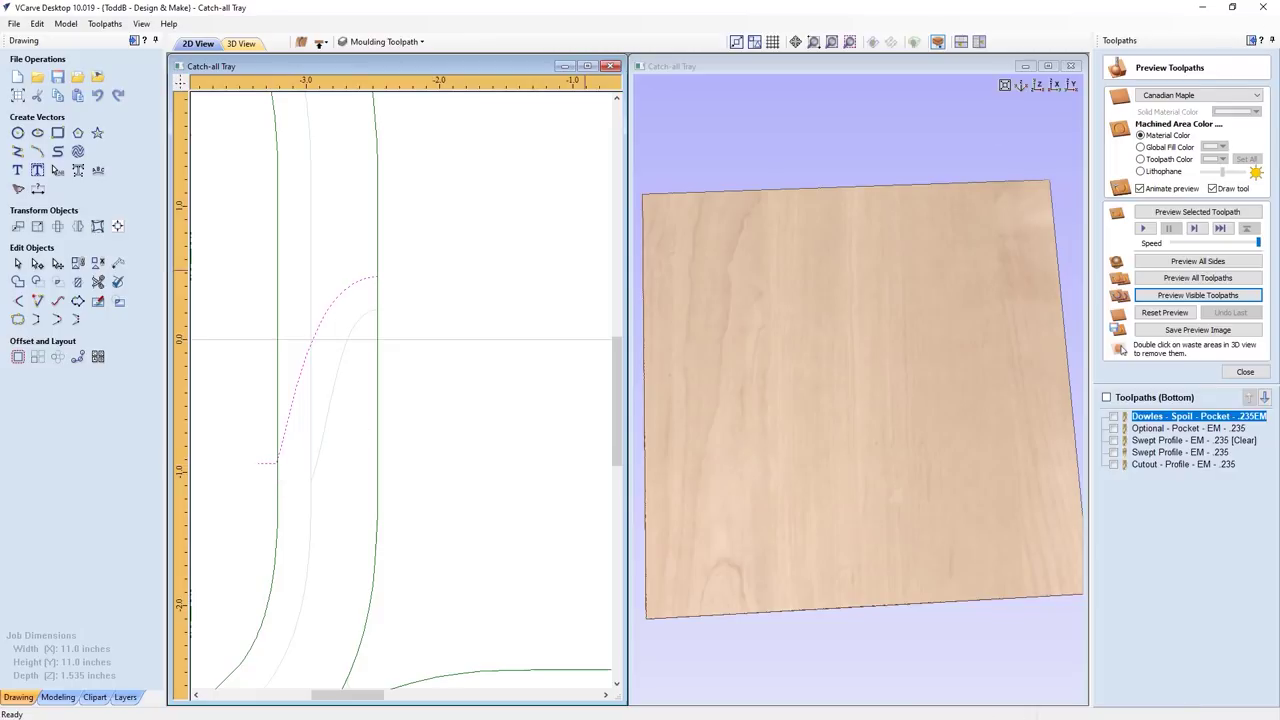
- Preview both Swept Profile toolpaths cutting the underside groove
click(1115, 441)
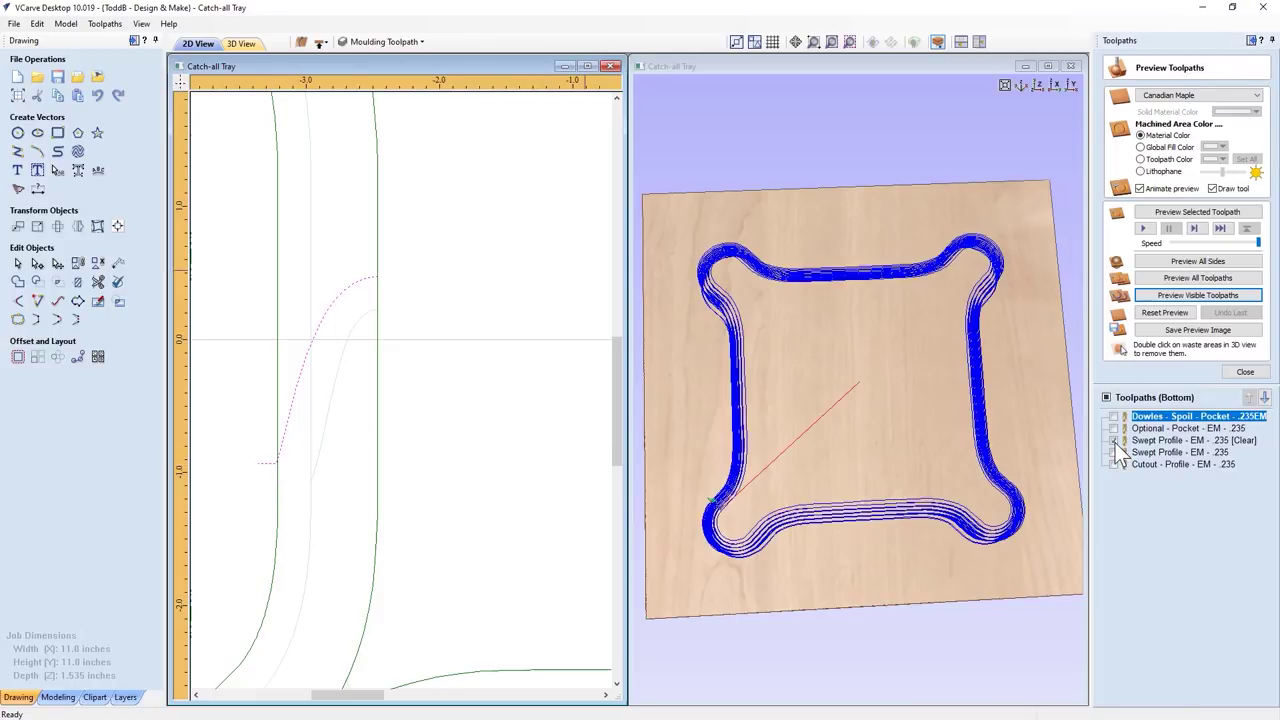
click(1115, 453)
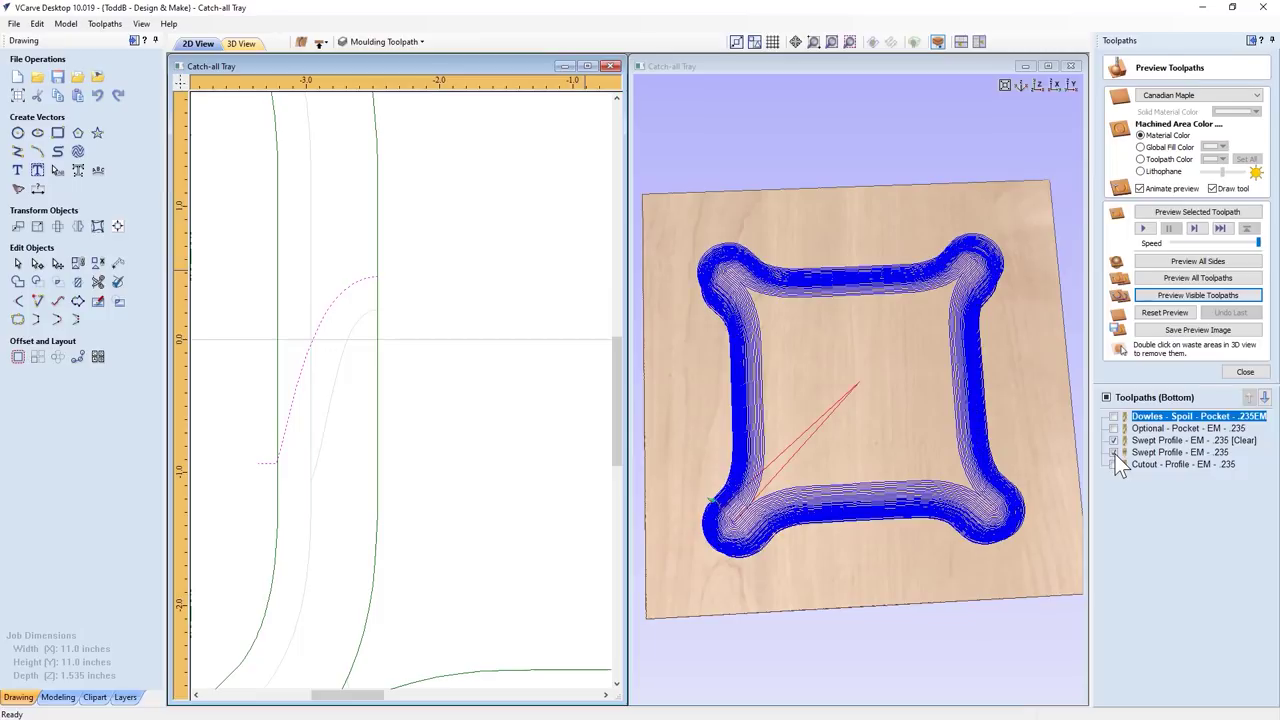
click(1197, 295)
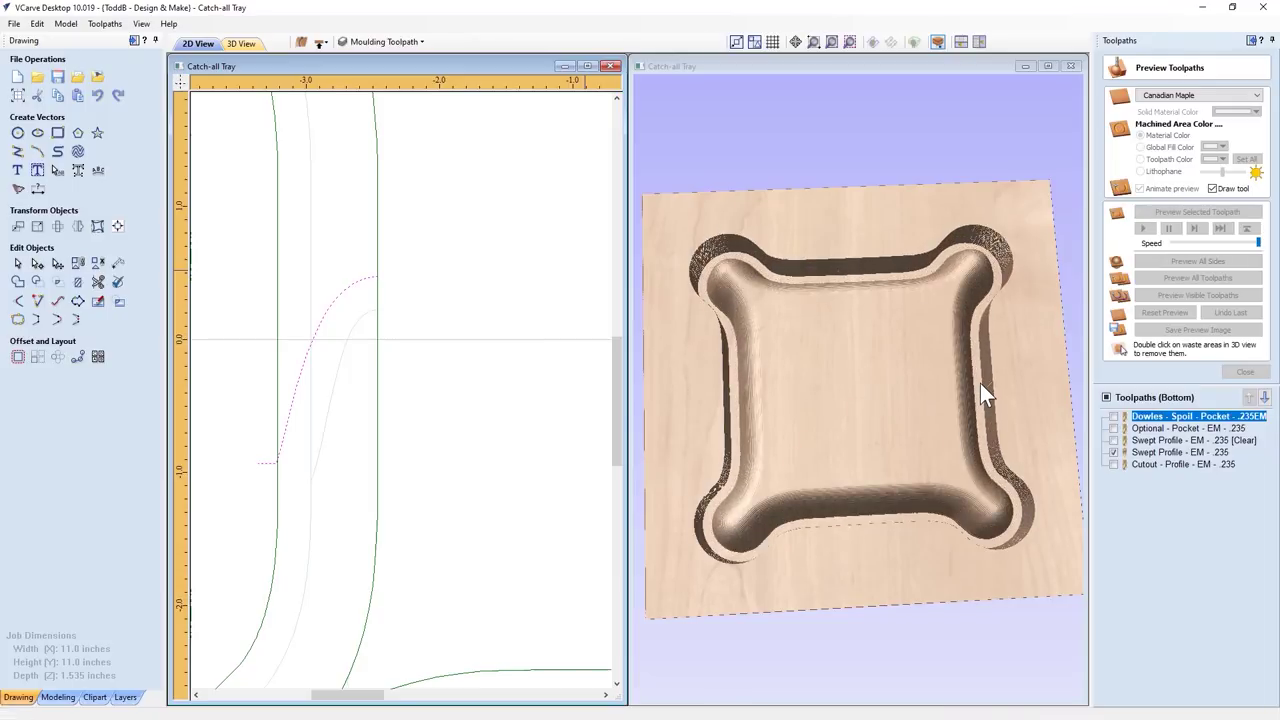
click(900, 420)
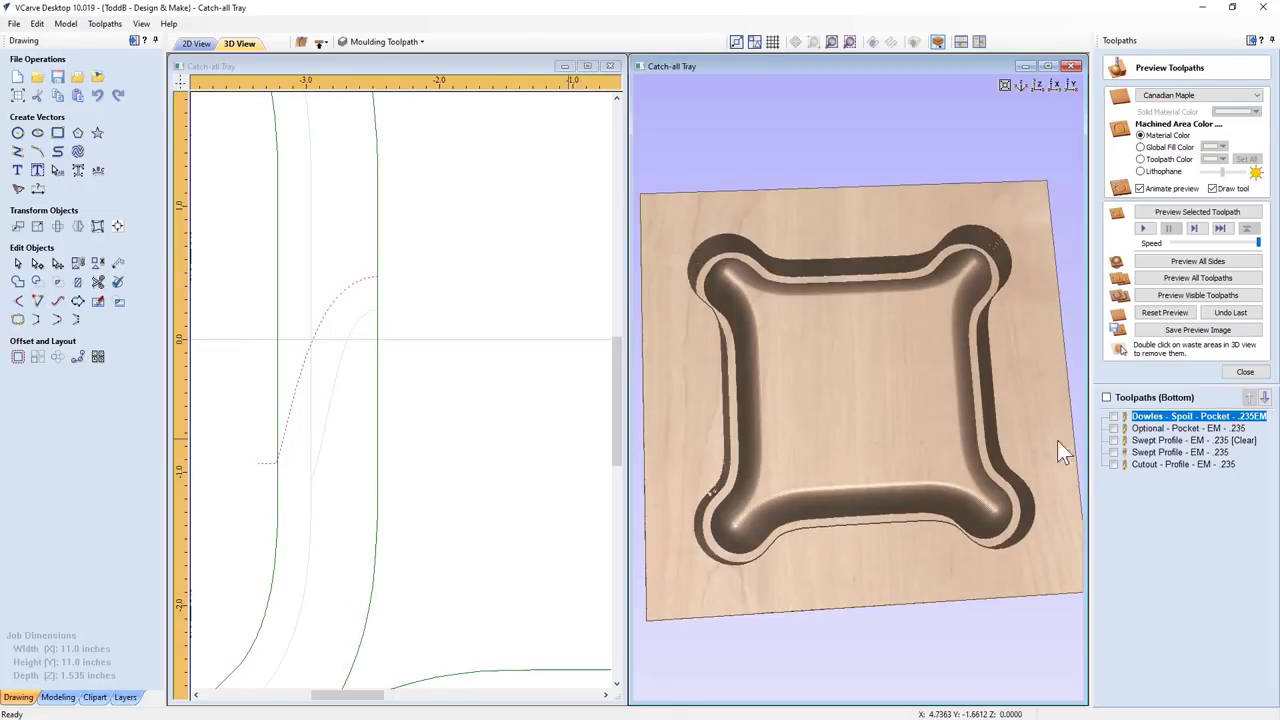
- Add the Cutout - Profile toolpath, preview the tabbed cutout, and rotate to inspect the tabs
click(1113, 465)
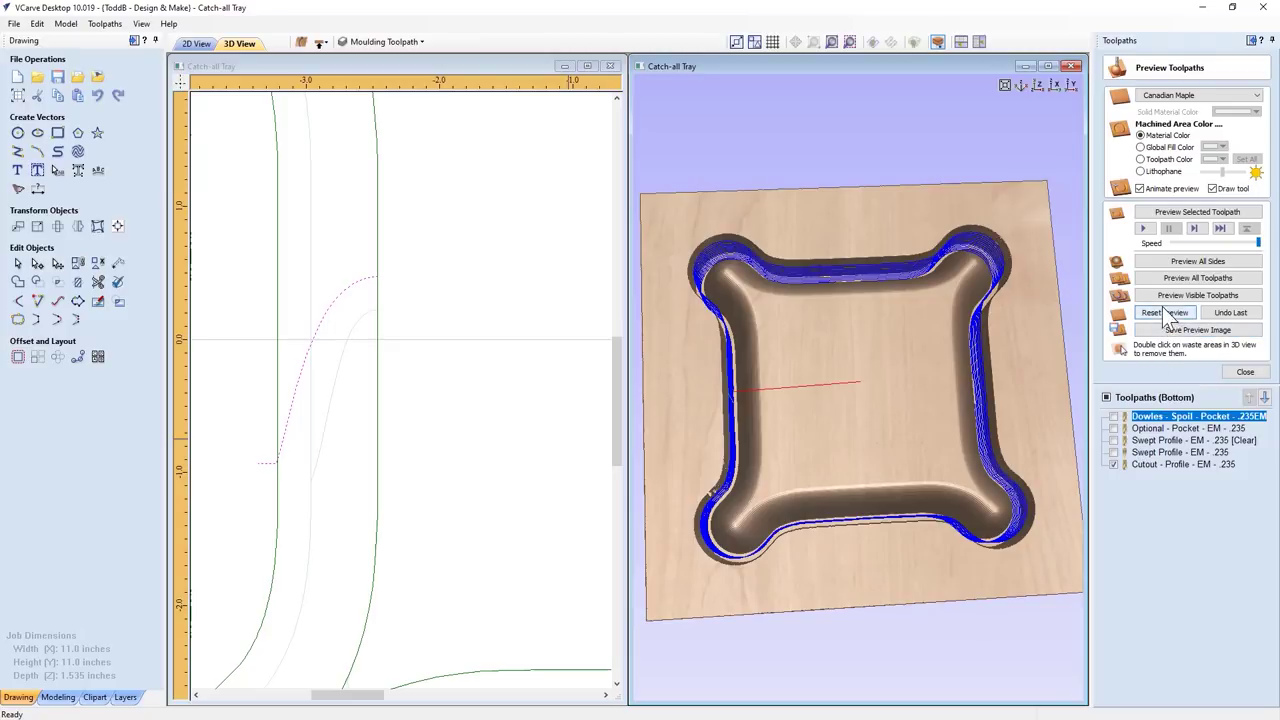
click(1162, 297)
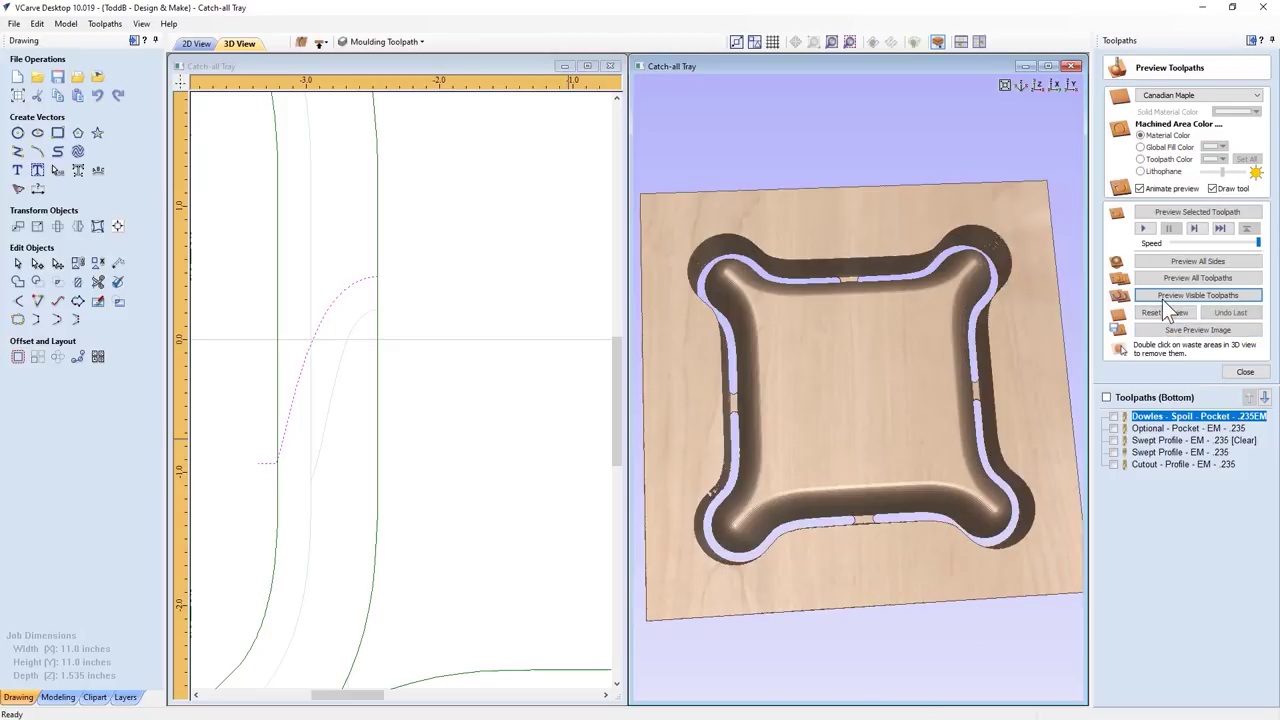
mouse_move(799, 421)
mouse_down()
mouse_move(803, 466)
mouse_move(842, 446)
mouse_move(815, 440)
mouse_up()
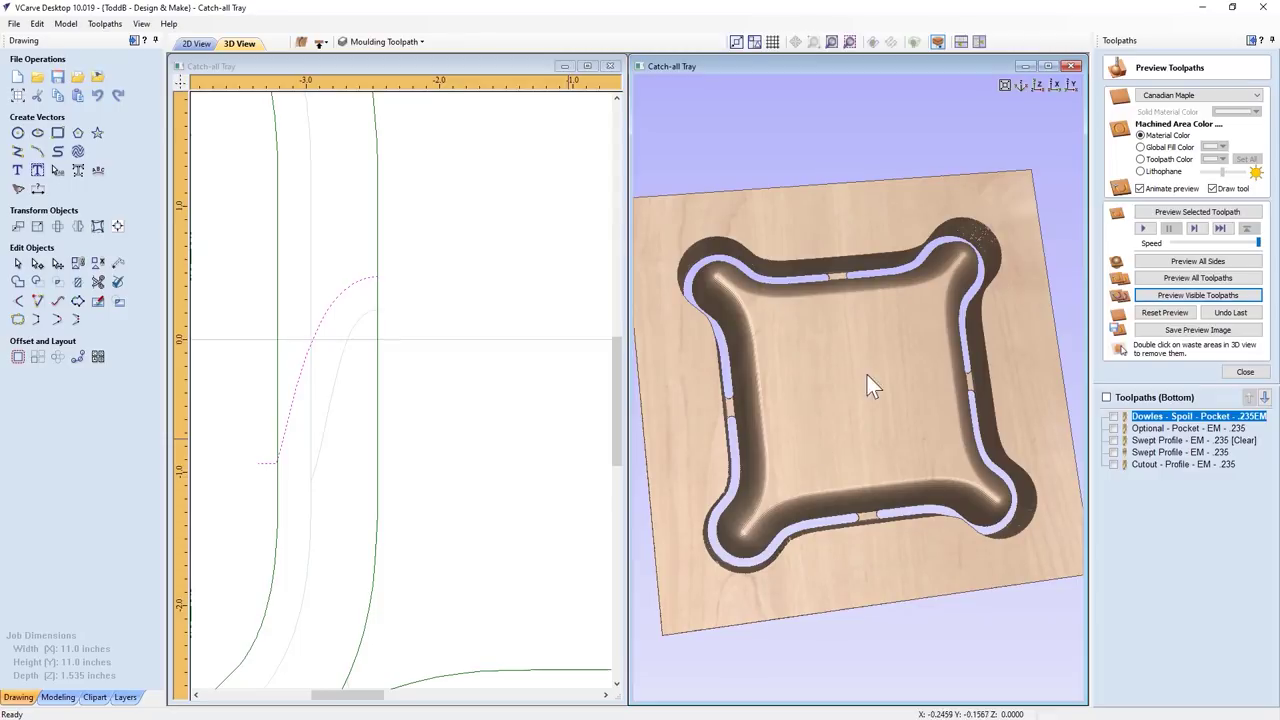
- Preview the Optional - Pocket, then the Dowles - Spoil - Pocket holes, and rotate to view the finished tray
click(1114, 428)
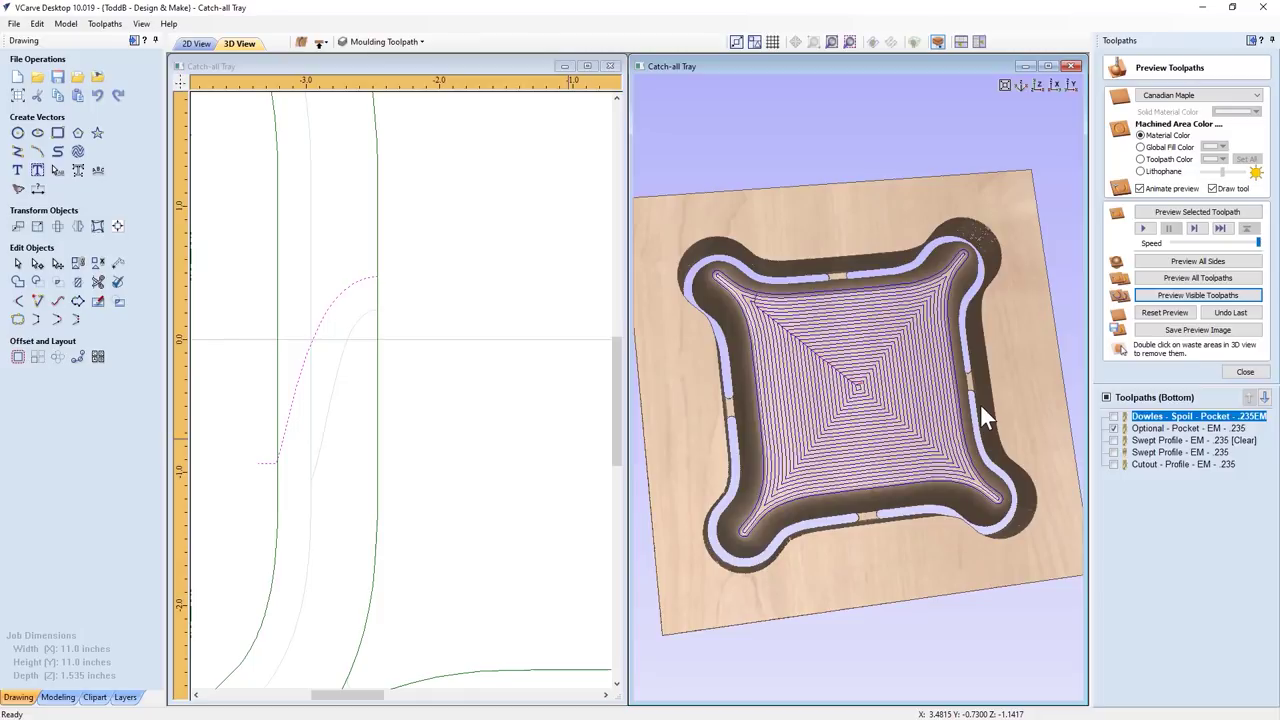
click(1203, 295)
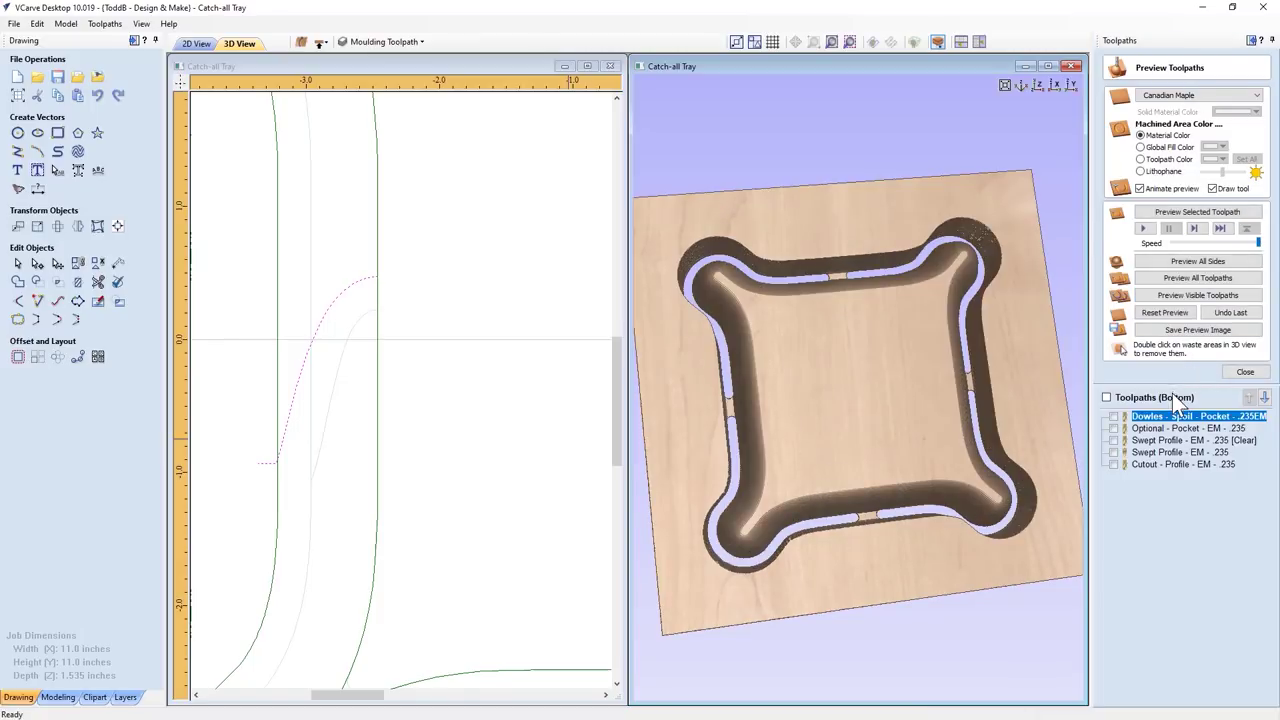
click(1114, 417)
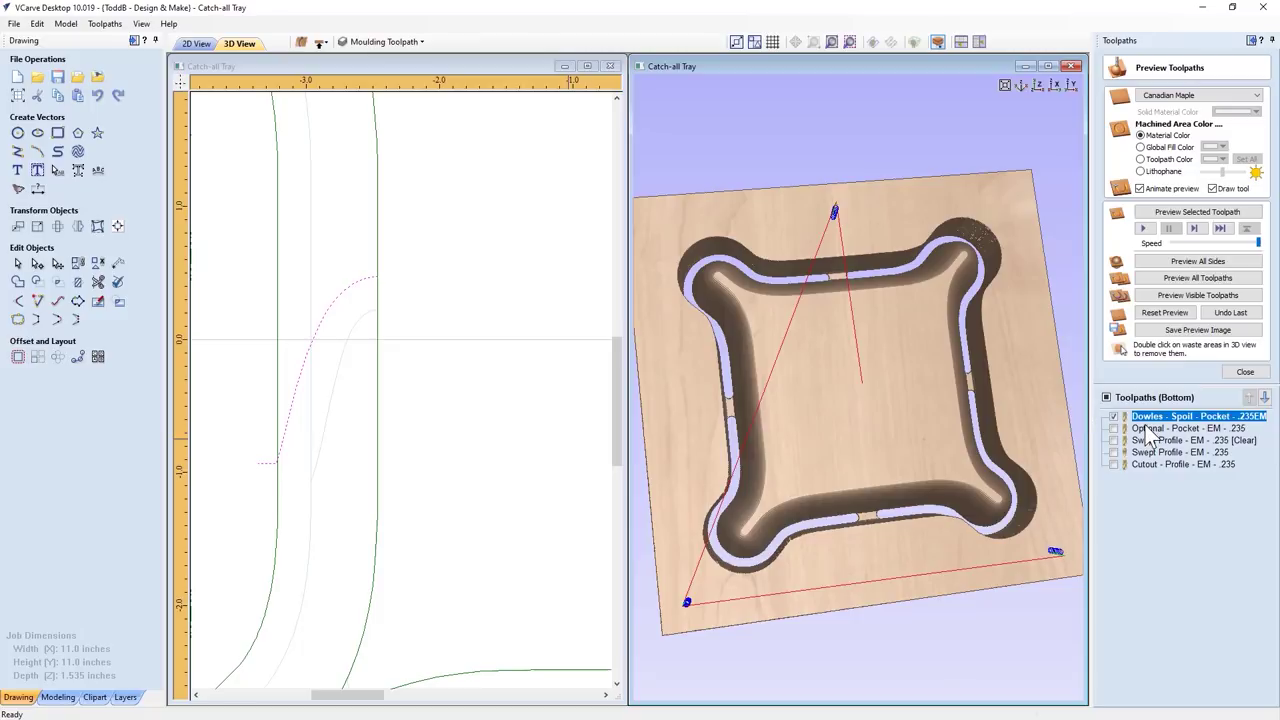
mouse_move(1150, 432)
click(1180, 296)
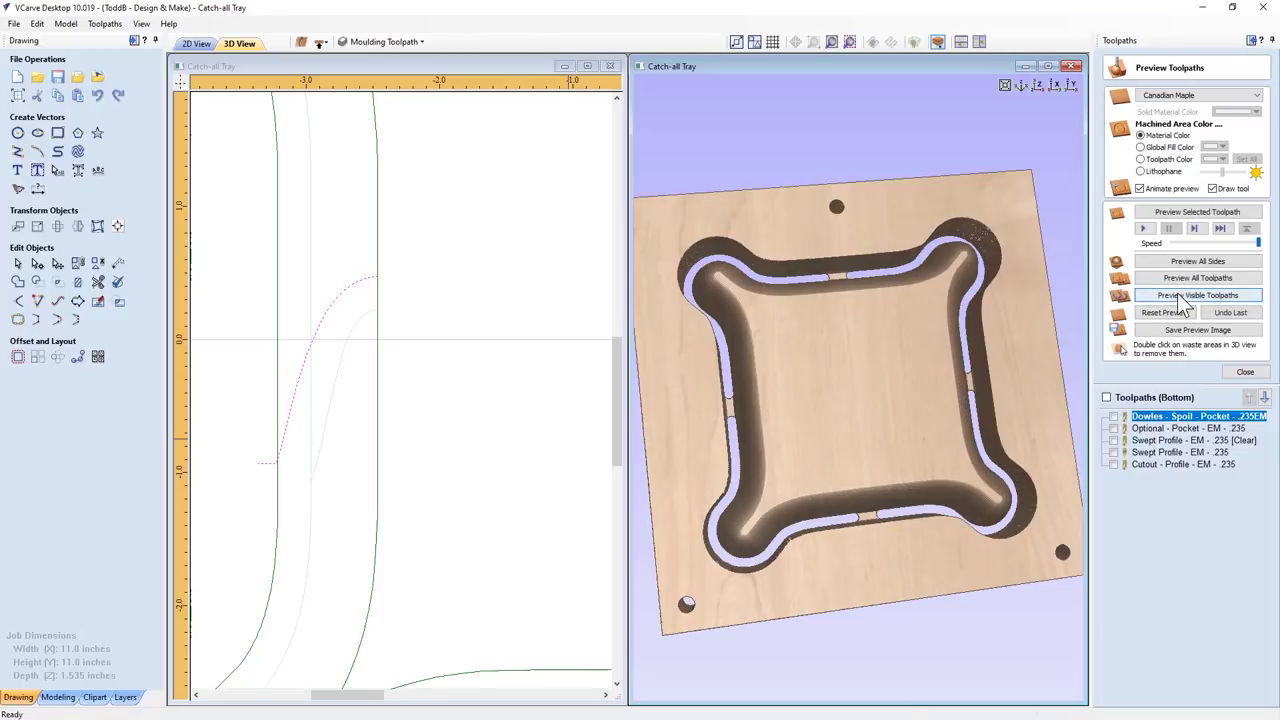
drag(834, 514, 897, 507)
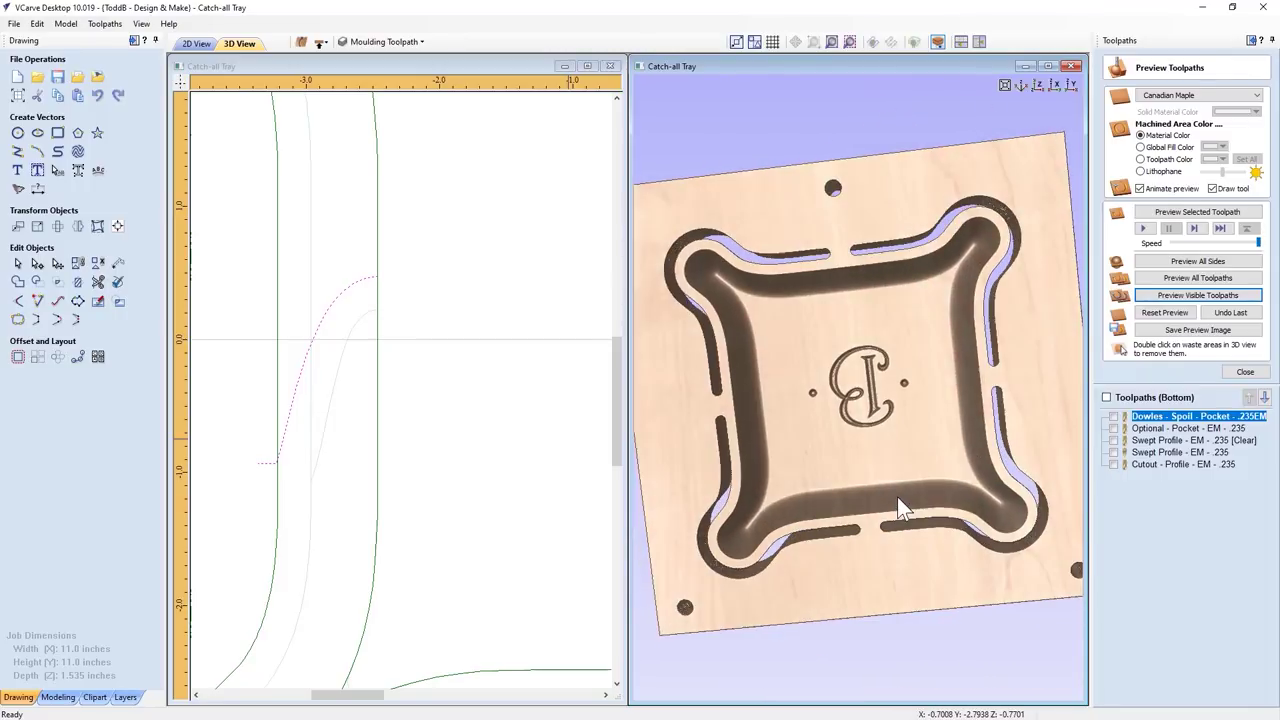